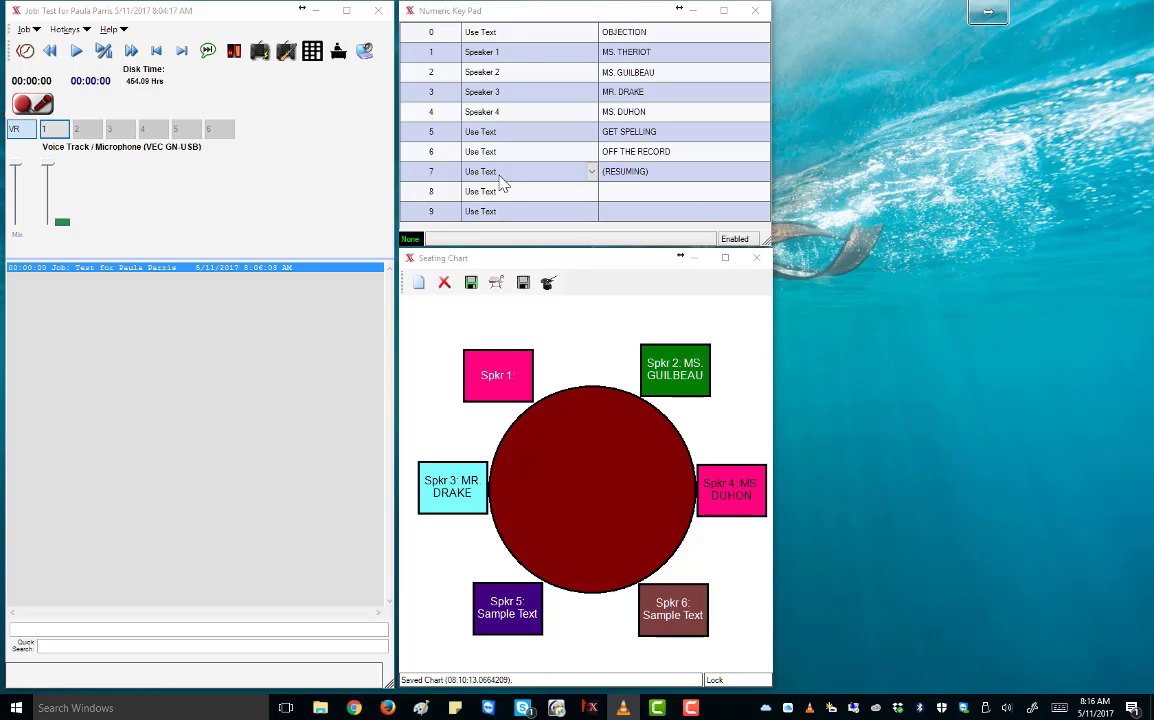
Start the audio recording and add Speaker 2 log entries from the seating chart.
{"action": "left_click", "coordinate": [32, 108]}
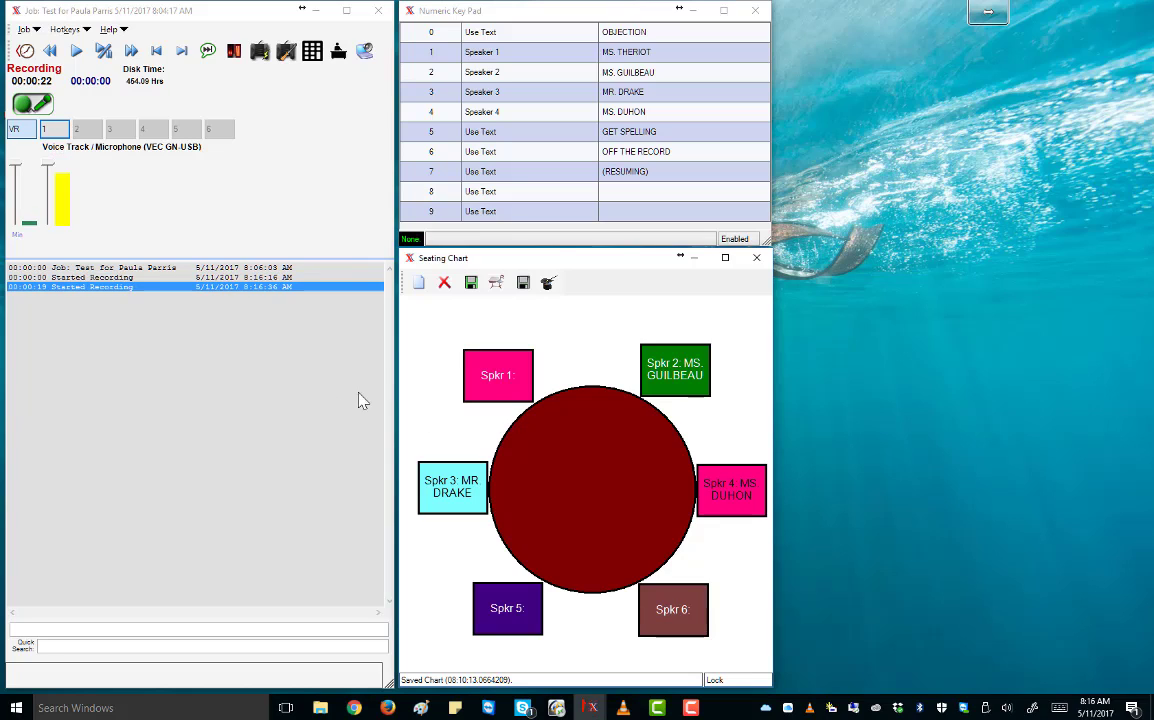
{"action": "left_click", "coordinate": [681, 377]}
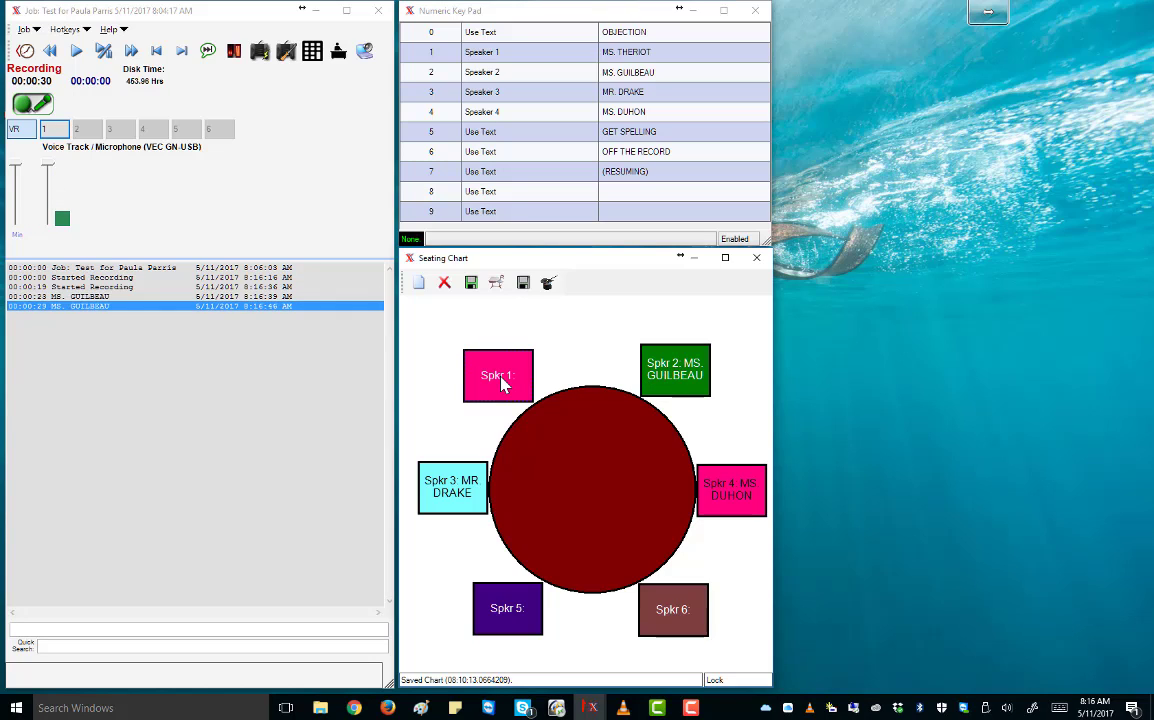
{"action": "left_click", "coordinate": [683, 392]}
Log each speaker change in the recording with the numeric key pad assignments, alternating between Speaker 1 and Speaker 2 and starting with Speaker 1.
{"action": "key", "text": "1"}
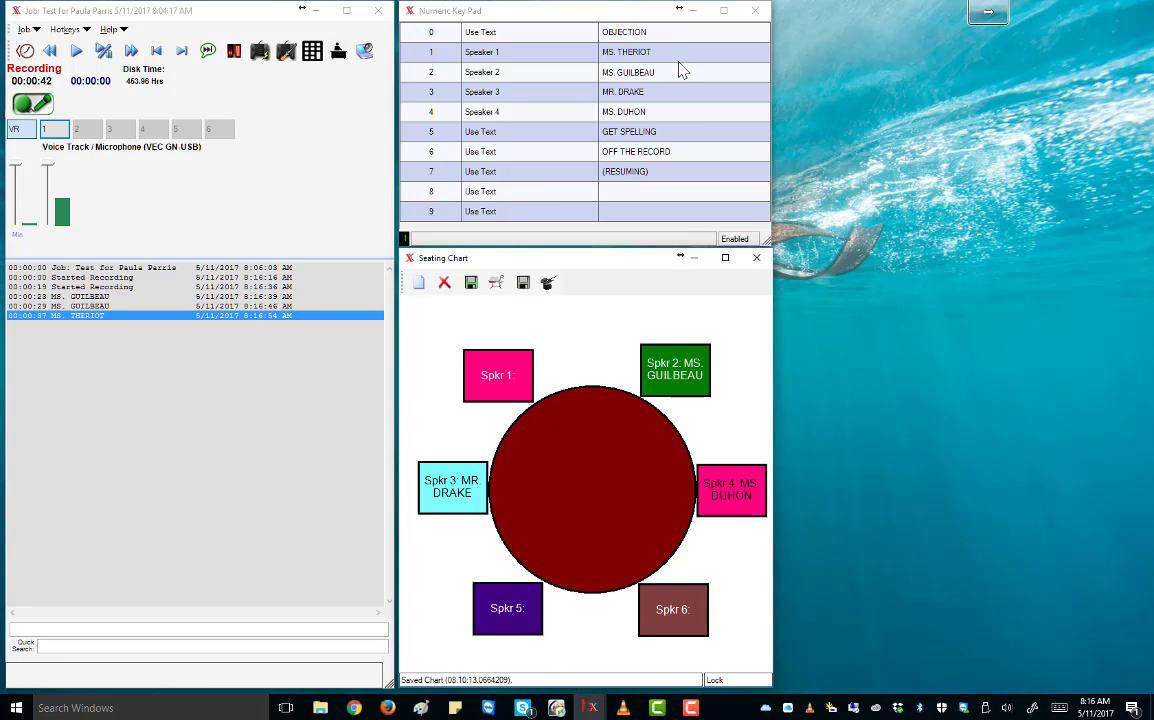
{"action": "key", "text": "2"}
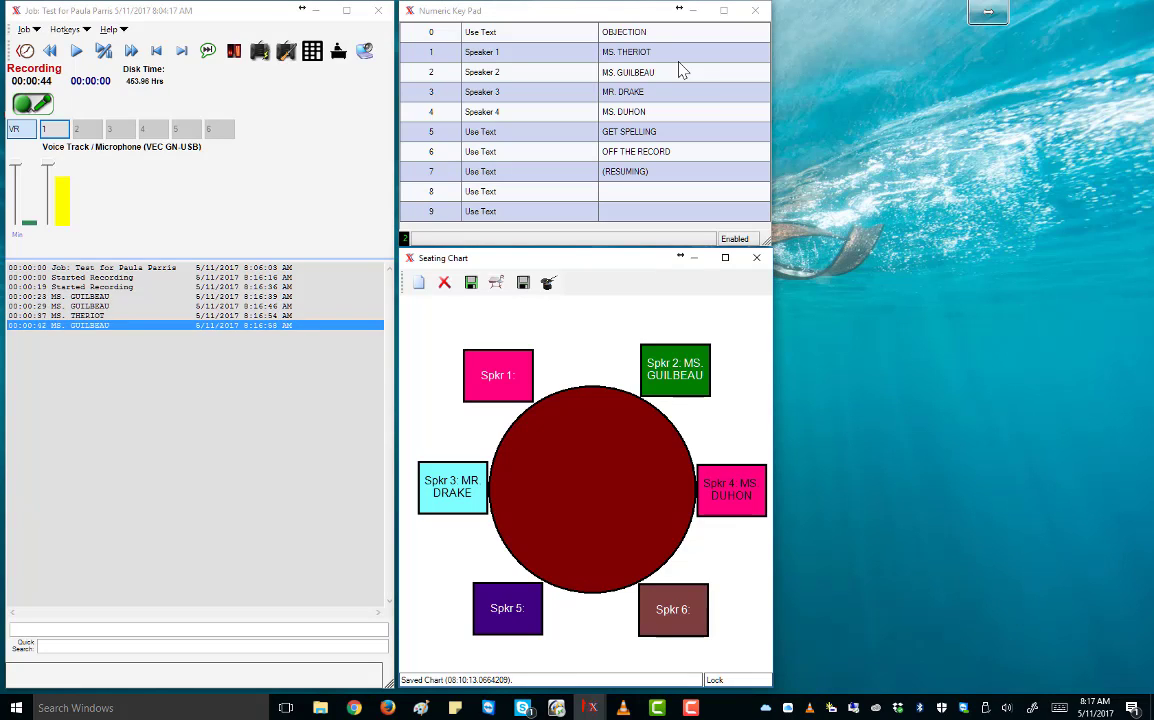
{"action": "key", "text": "1"}
{"action": "key", "text": "2"}
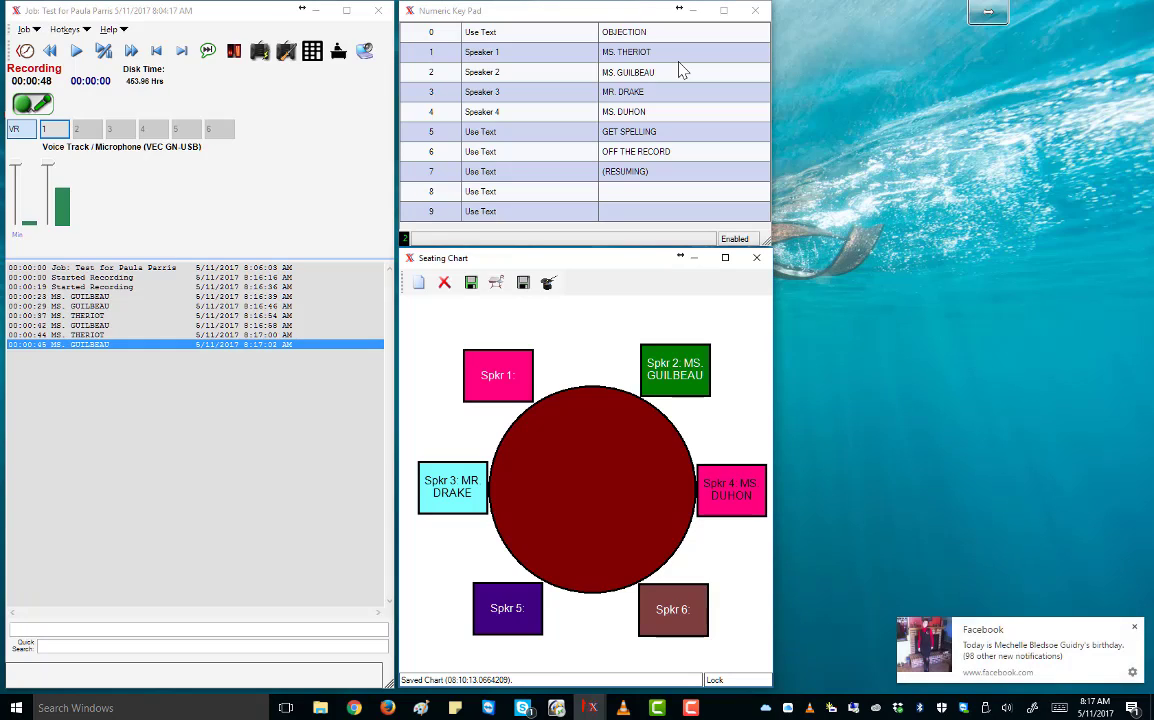
{"action": "key", "text": "1"}
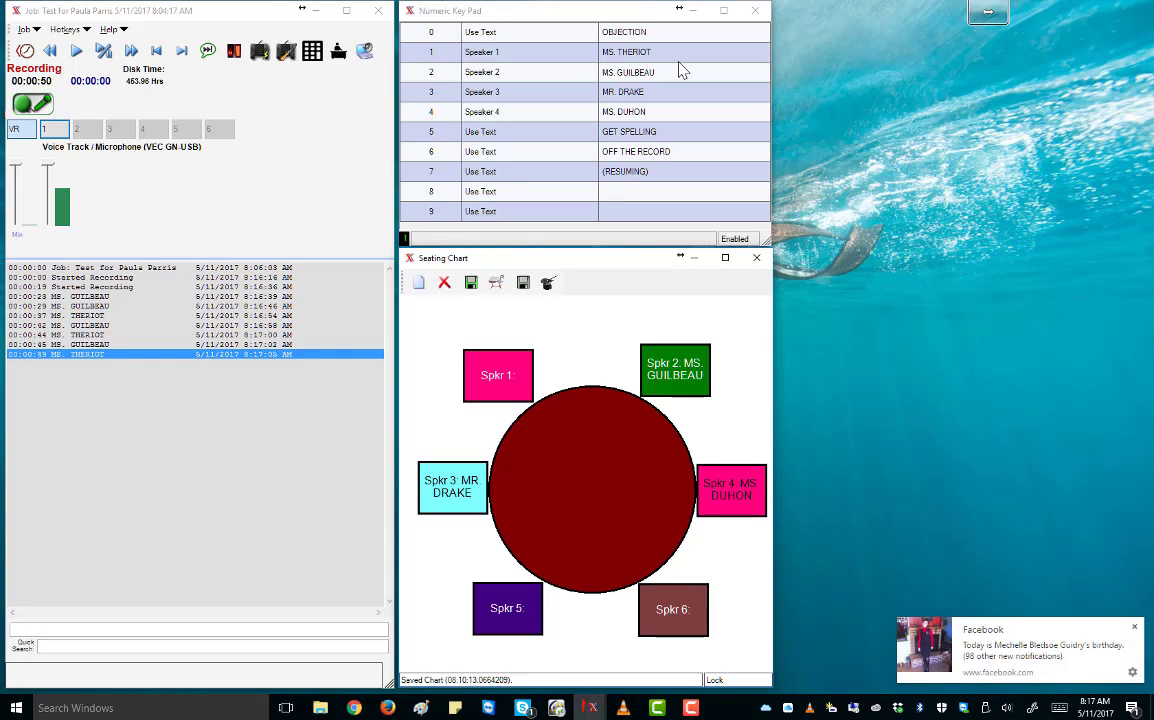
{"action": "key", "text": "2"}
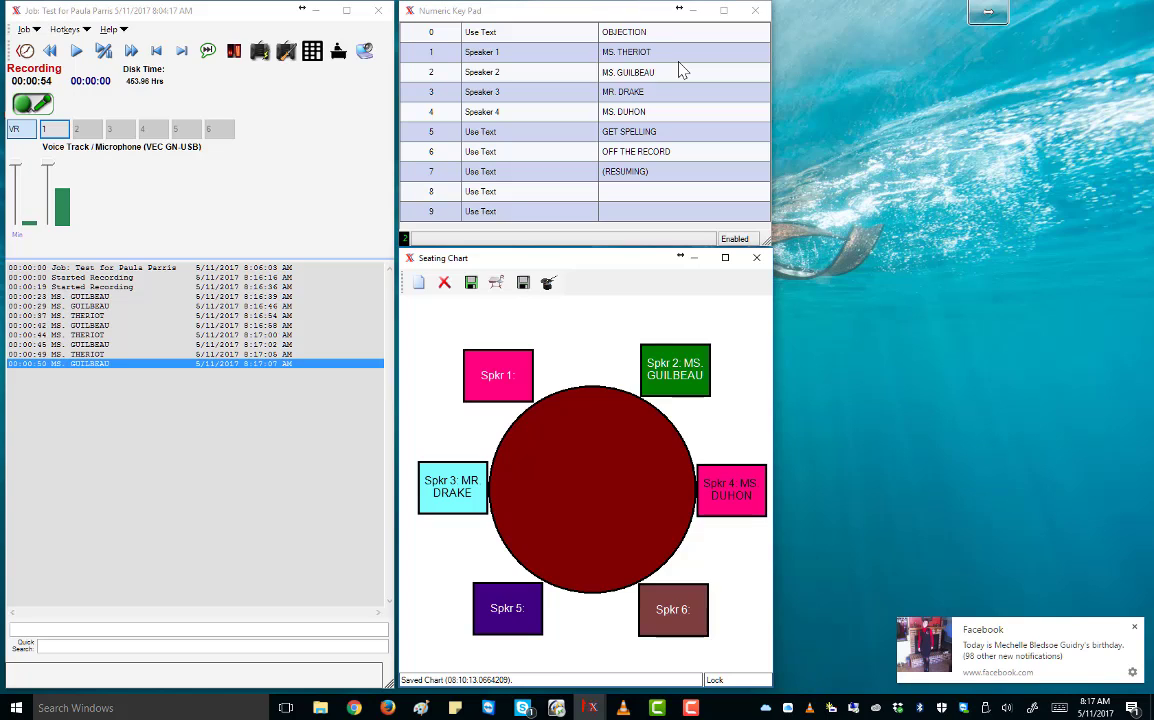
{"action": "key", "text": "1"}
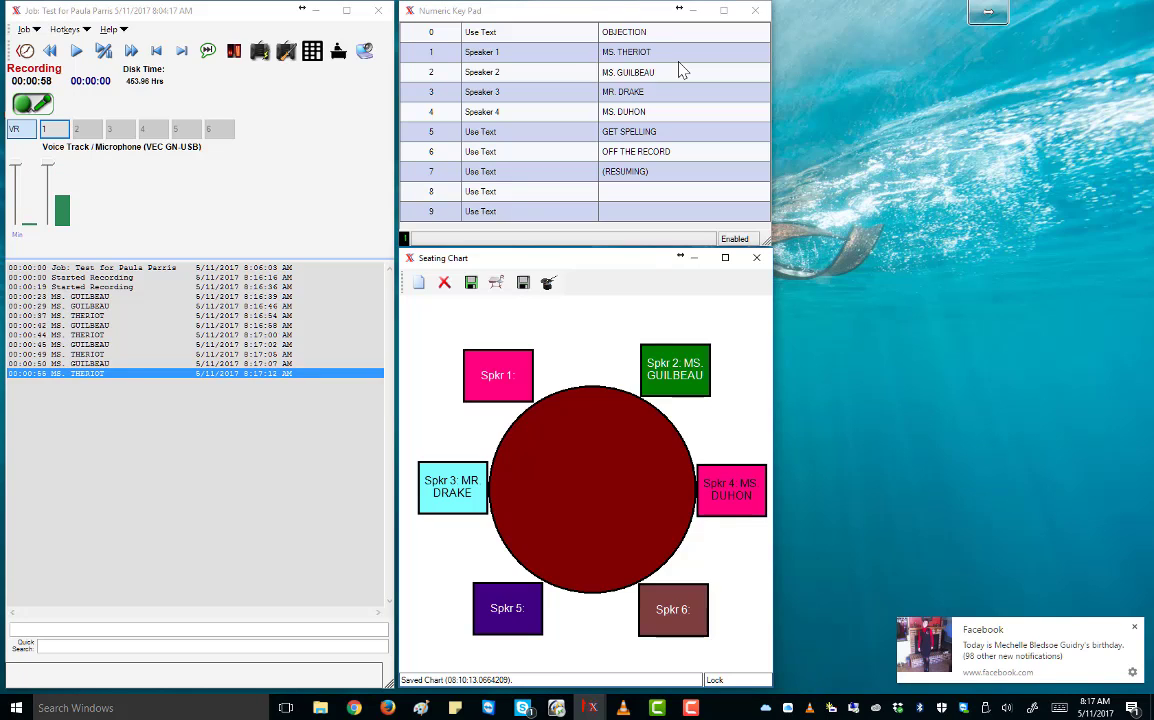
{"action": "key", "text": "2"}
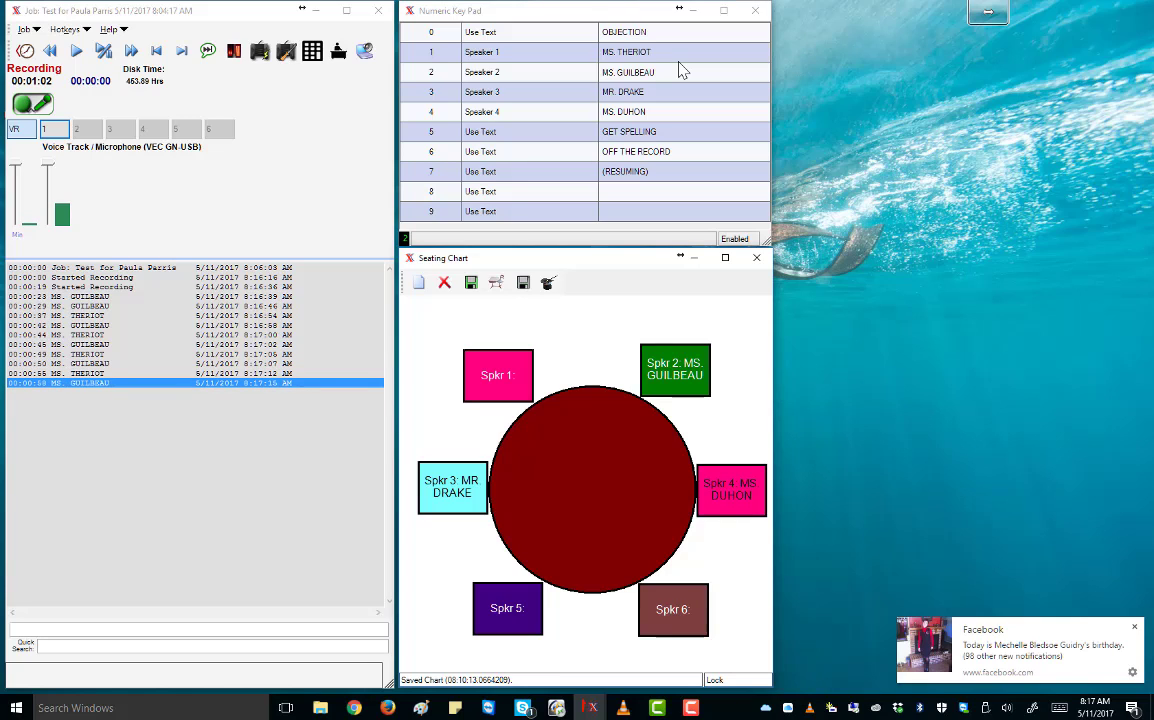
{"action": "key", "text": "1"}
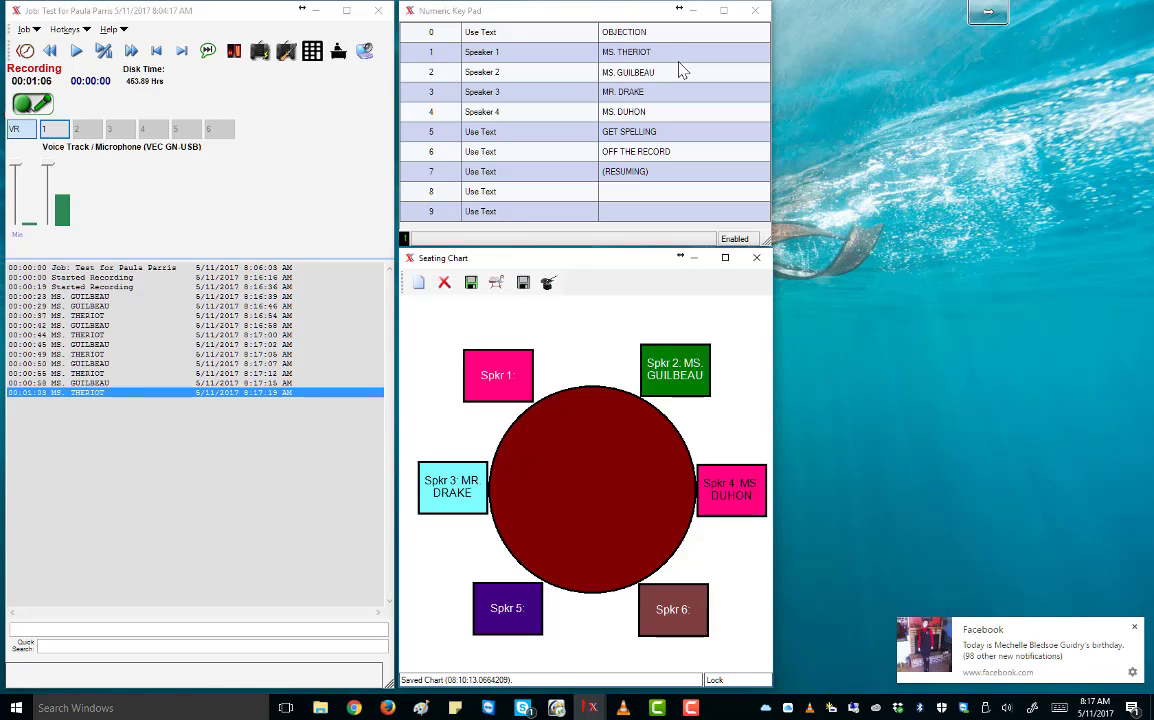
{"action": "key", "text": "2"}
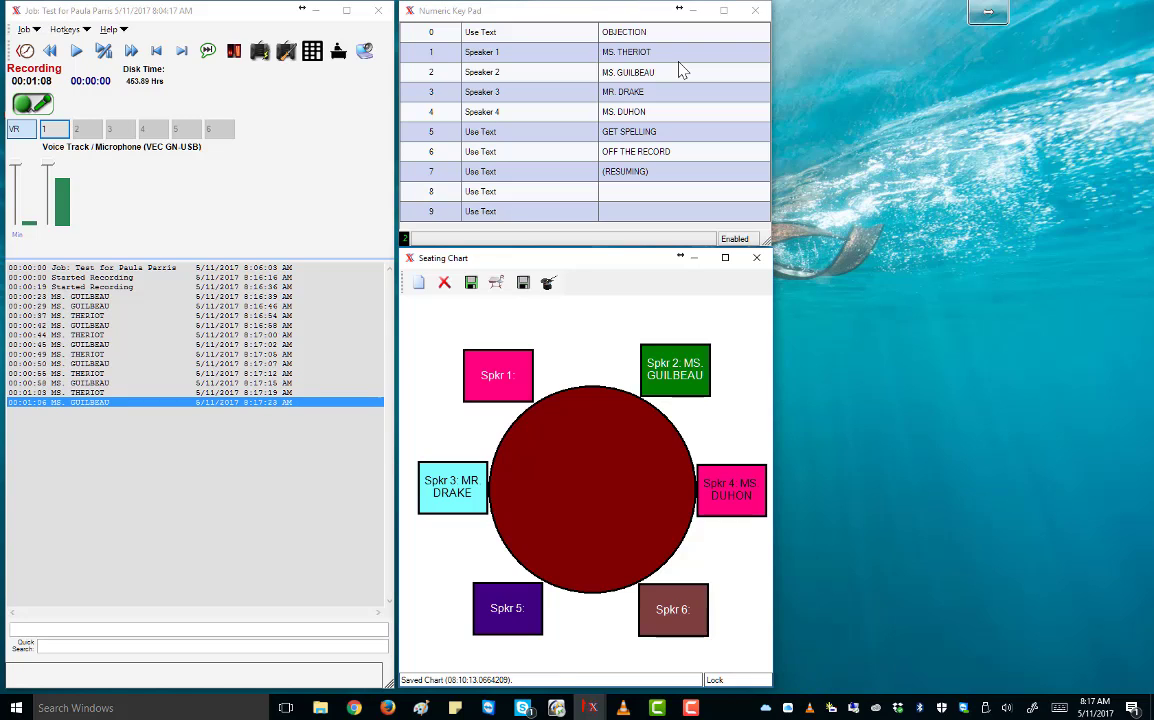
{"action": "key", "text": "1"}
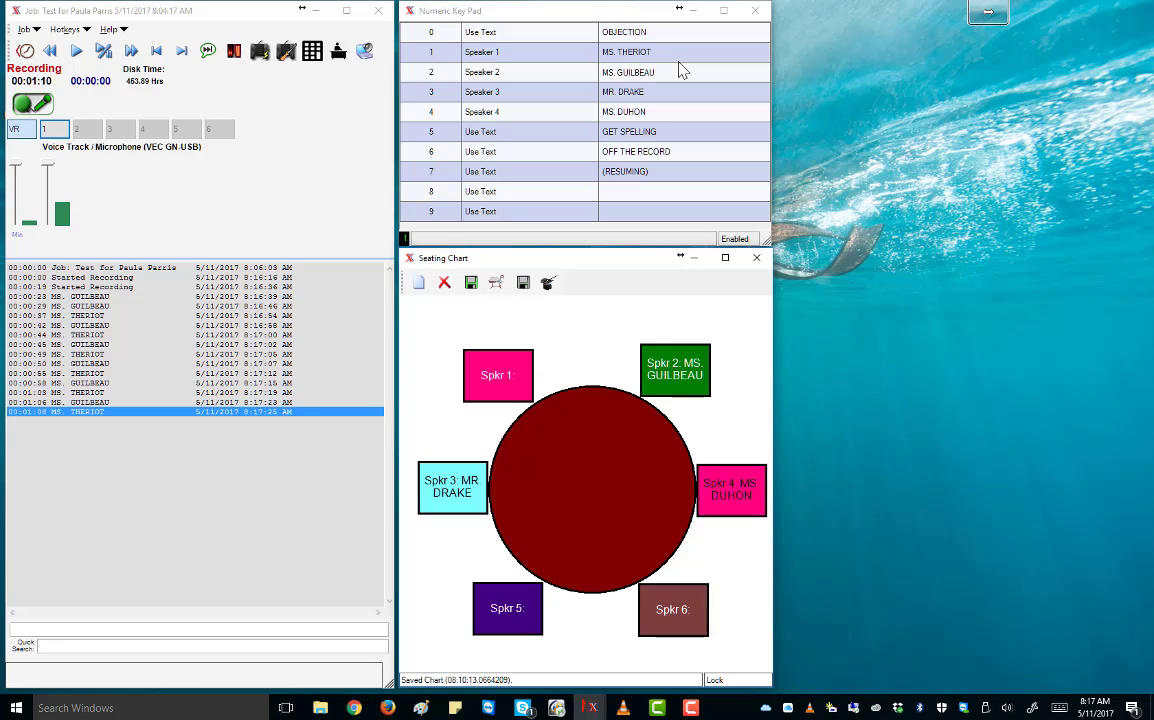
{"action": "key", "text": "2"}
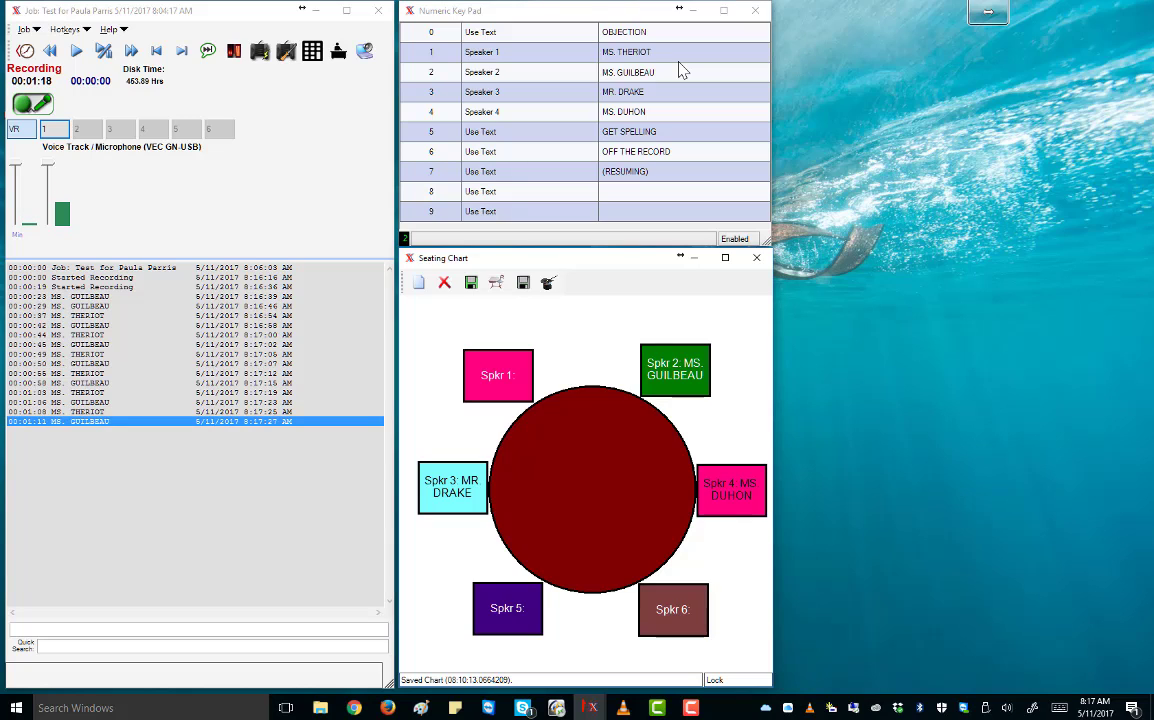
{"action": "key", "text": "1"}
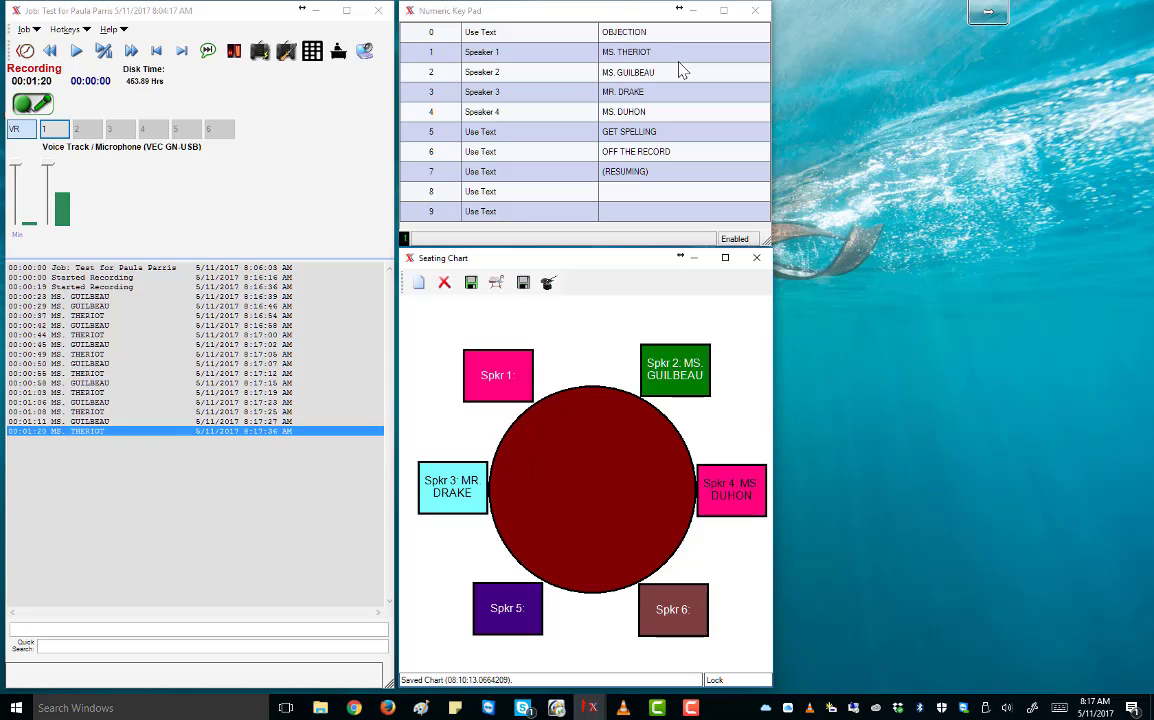
{"action": "key", "text": "2"}
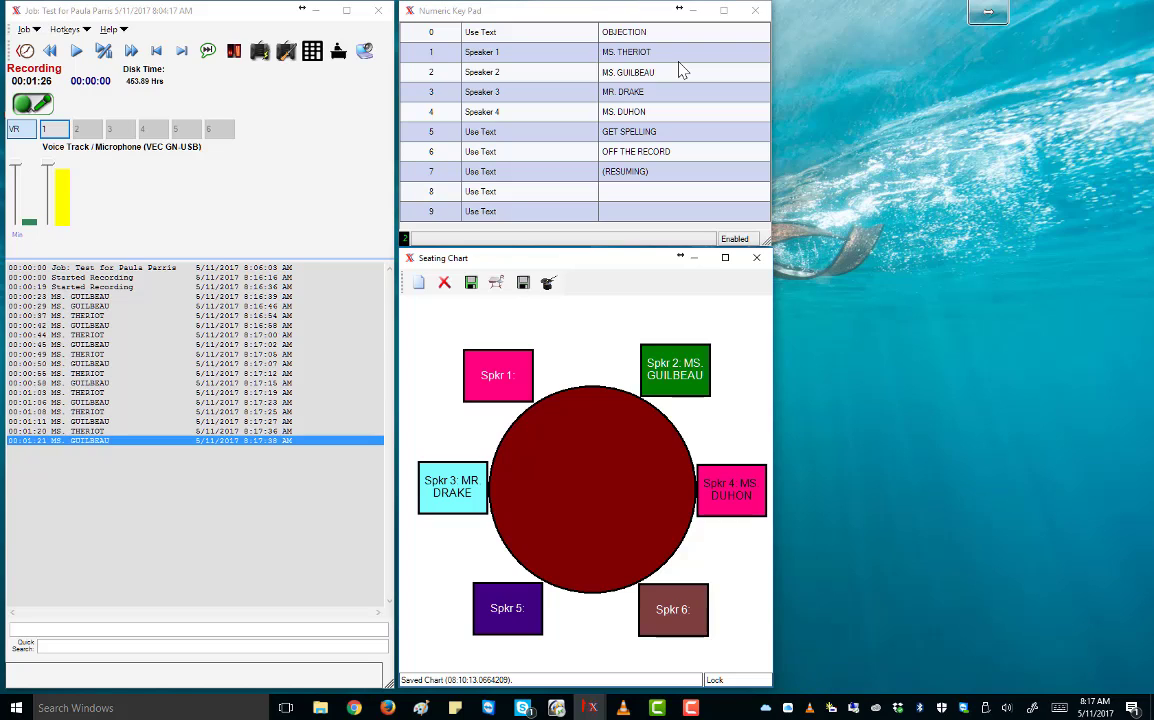
{"action": "key", "text": "1"}
{"action": "key", "text": "2"}
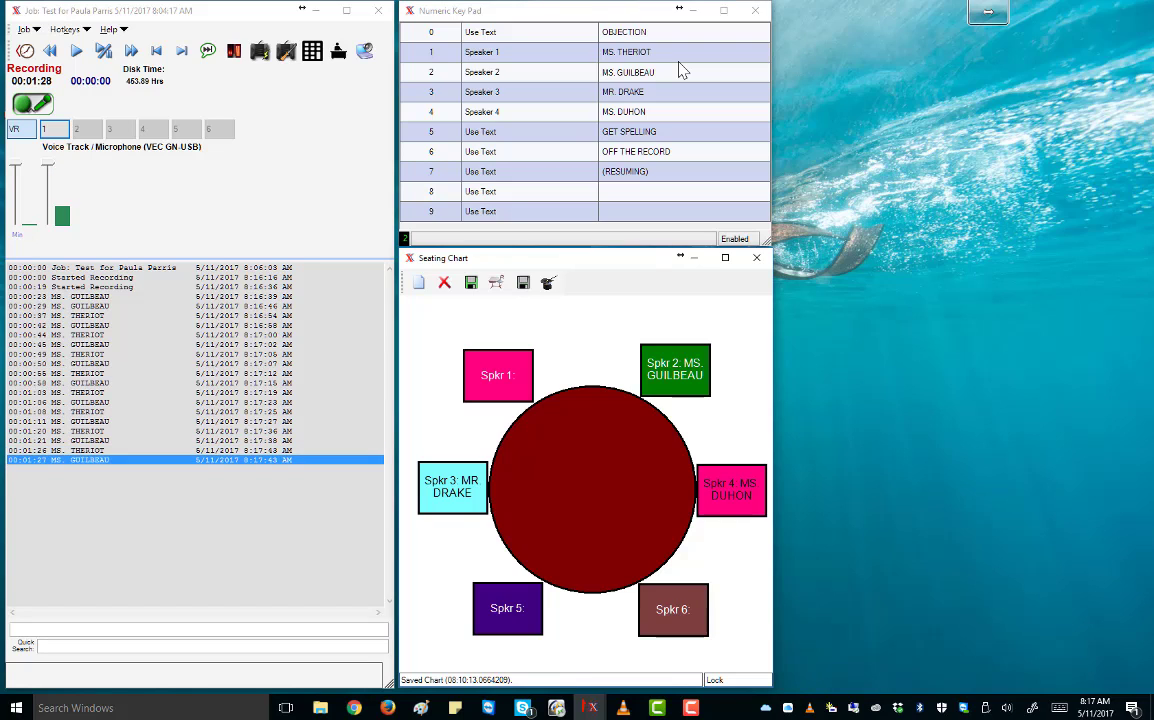
{"action": "key", "text": "1"}
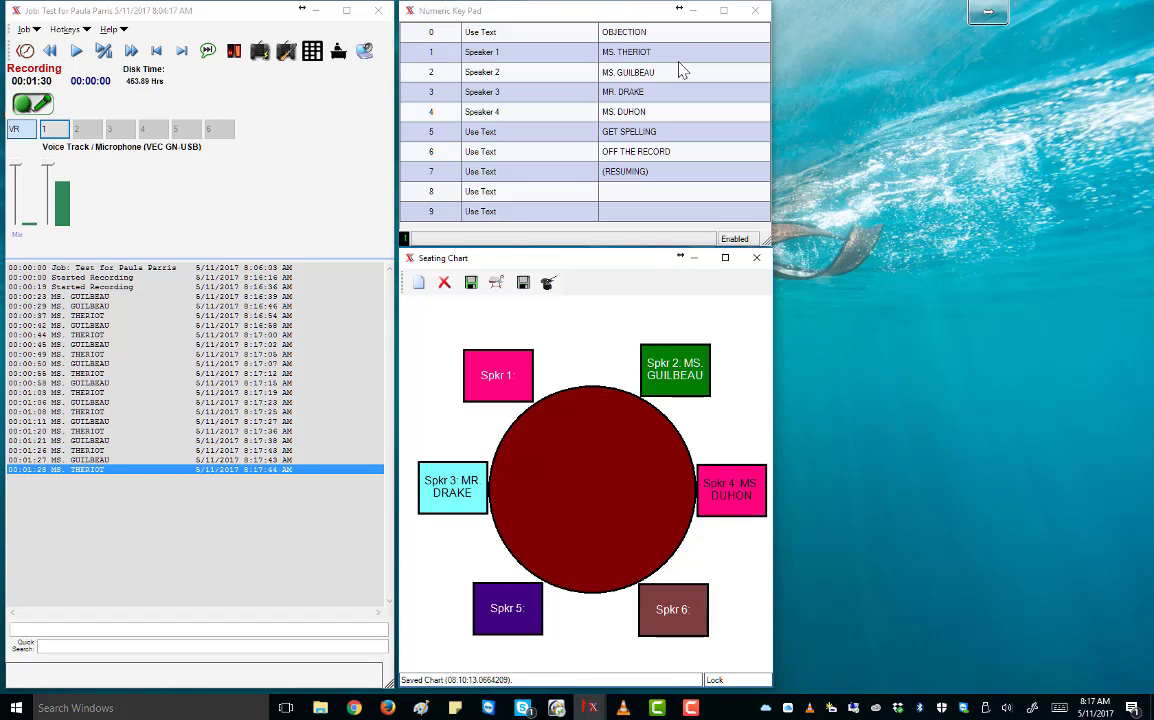
{"action": "key", "text": "2"}
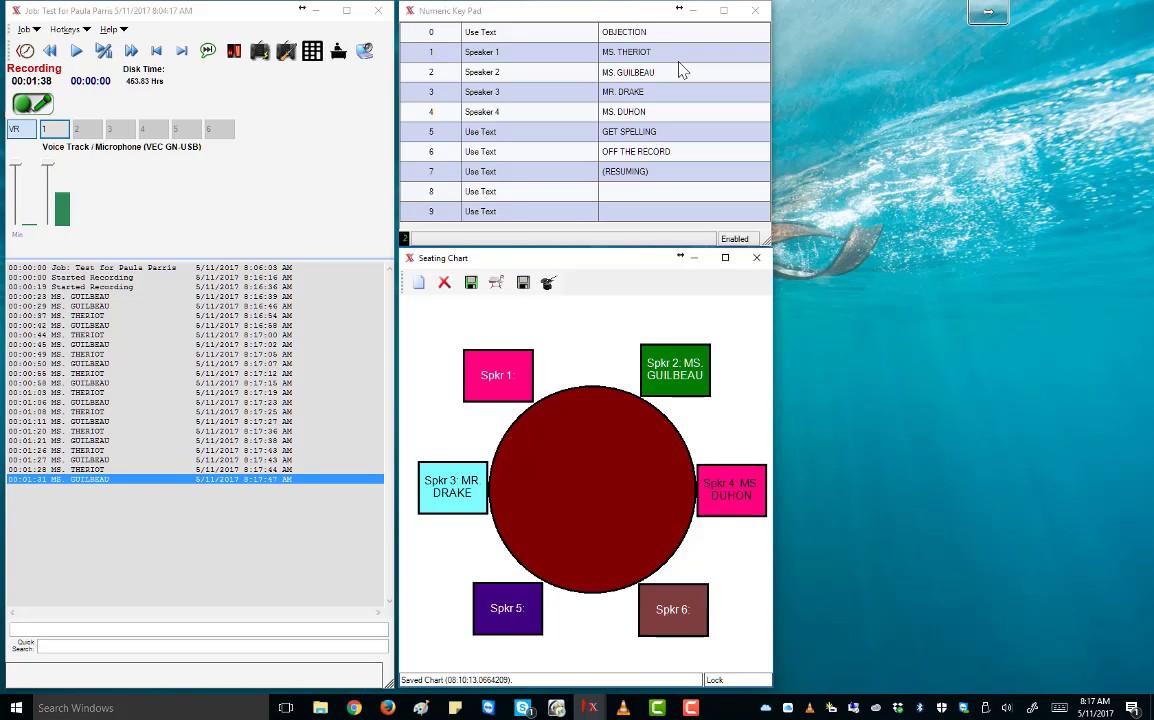
{"action": "key", "text": "1"}
{"action": "key", "text": "2"}
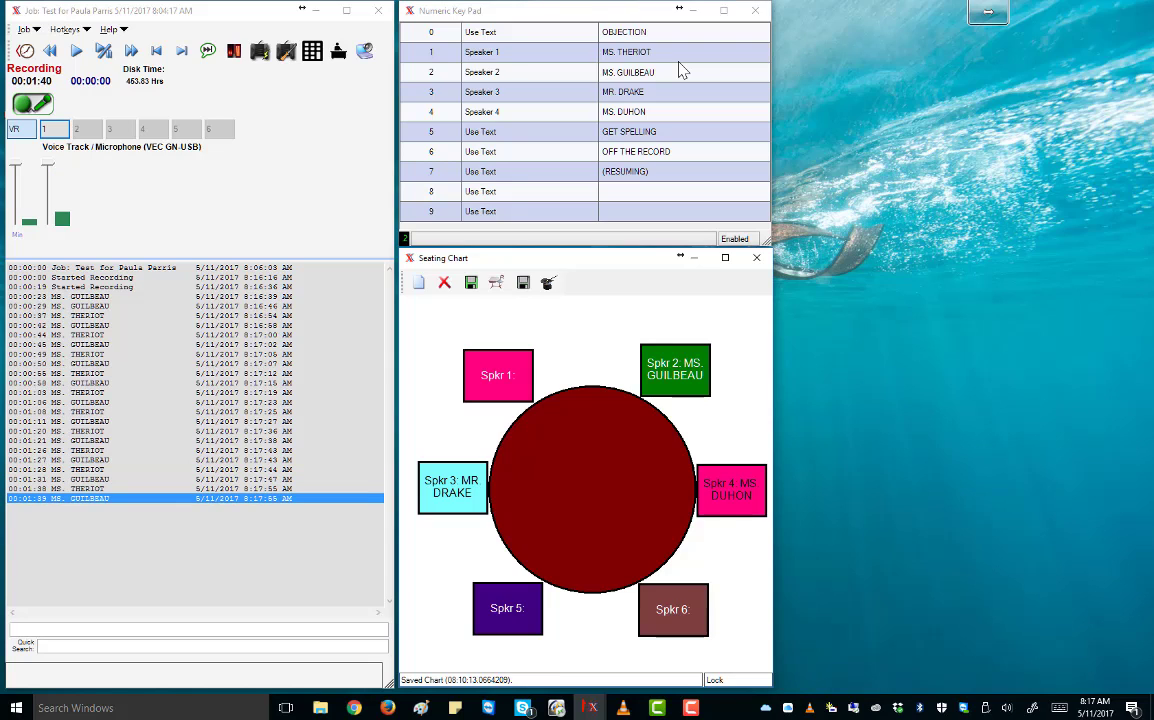
{"action": "key", "text": "1"}
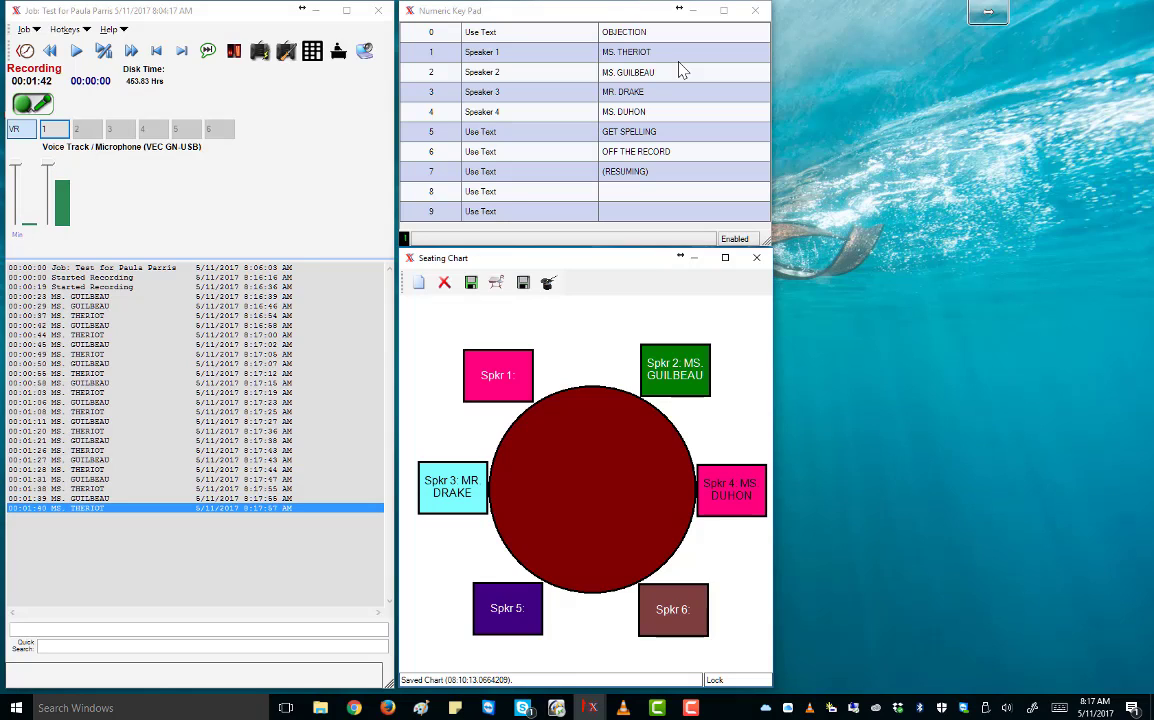
{"action": "key", "text": "2"}
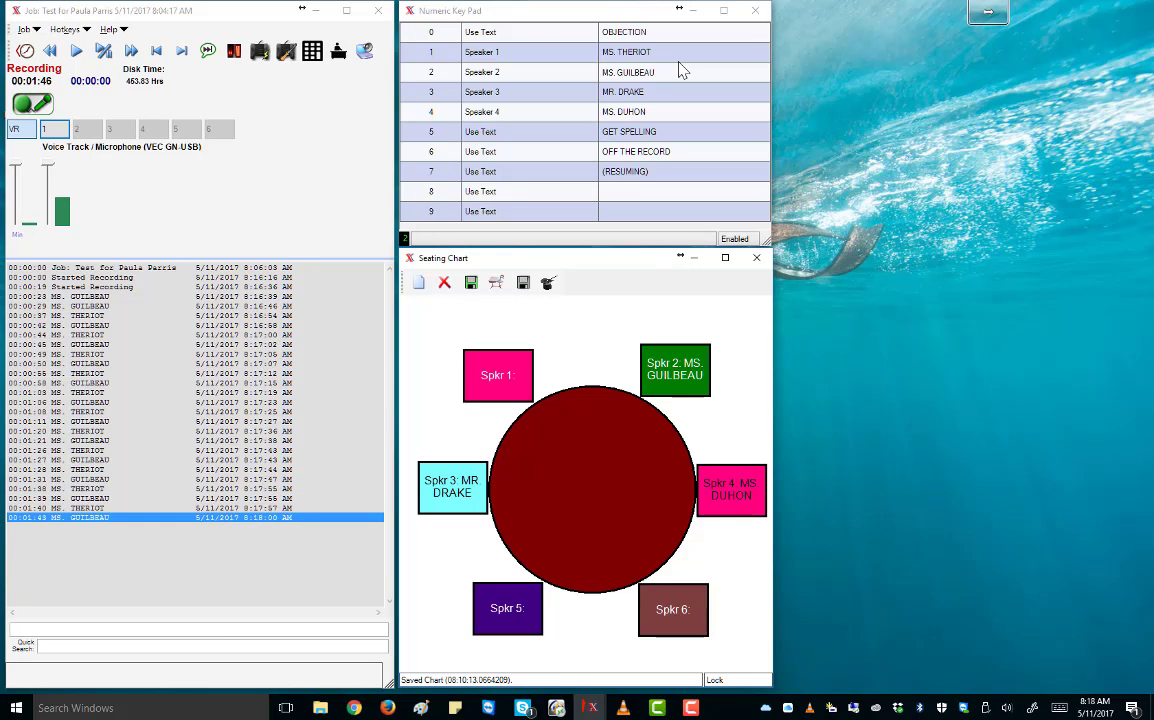
{"action": "key", "text": "1"}
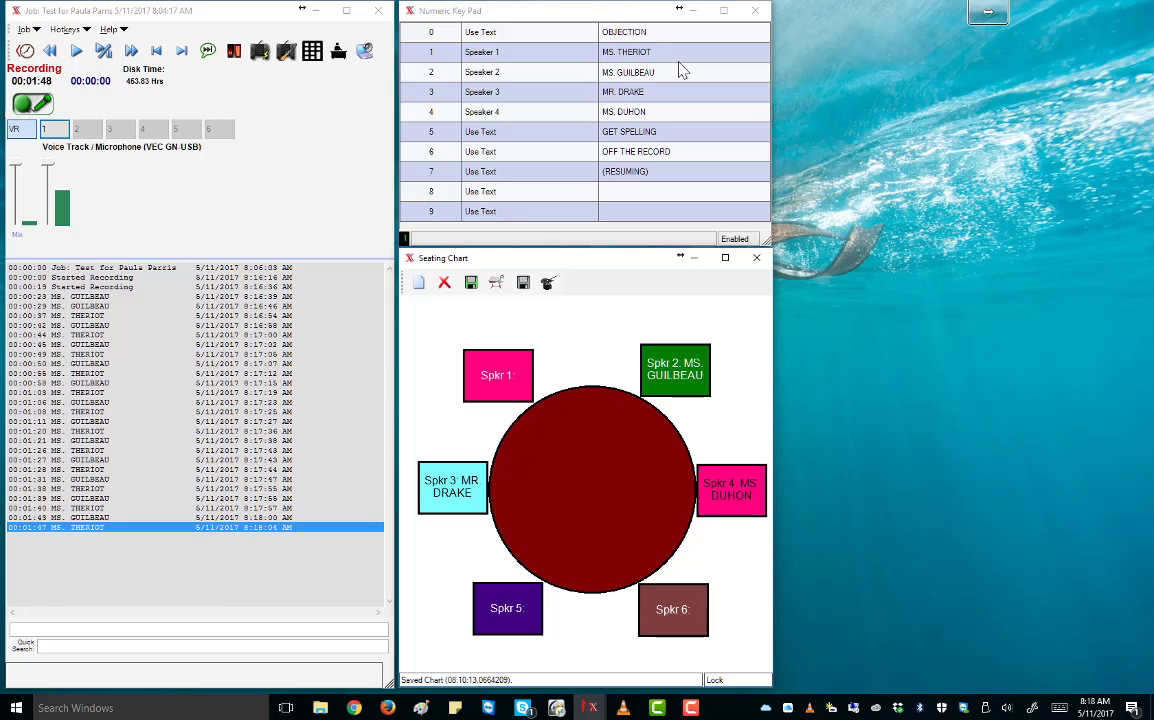
{"action": "key", "text": "2"}
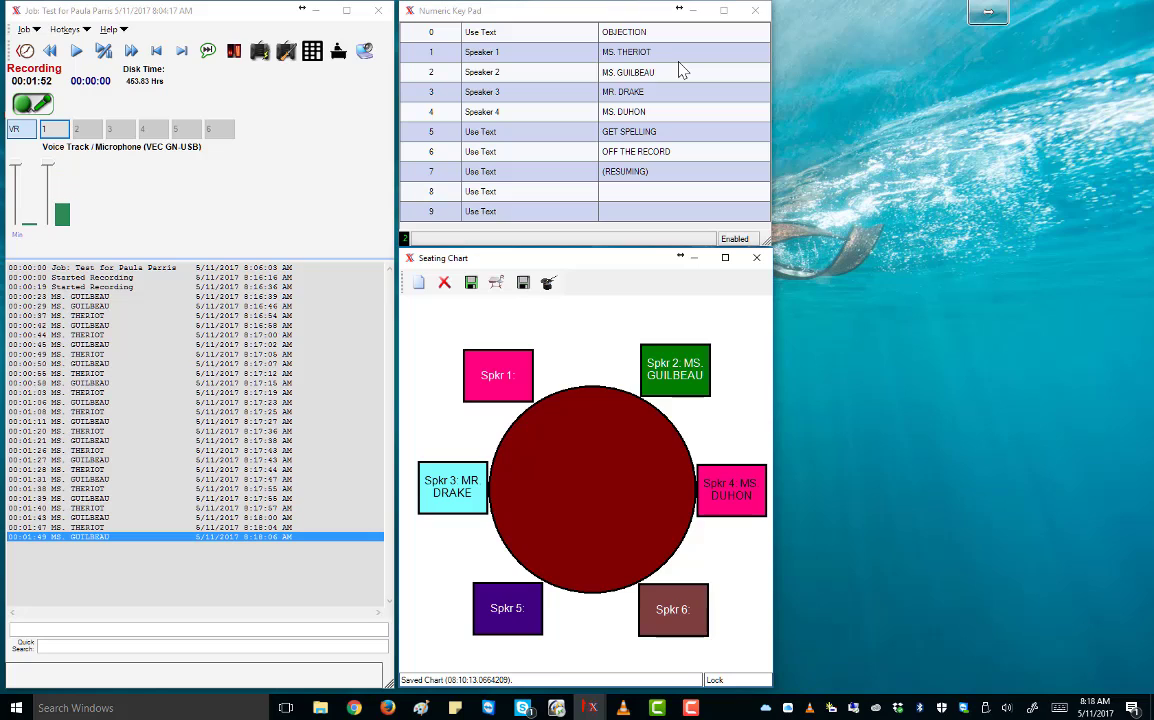
{"action": "key", "text": "1"}
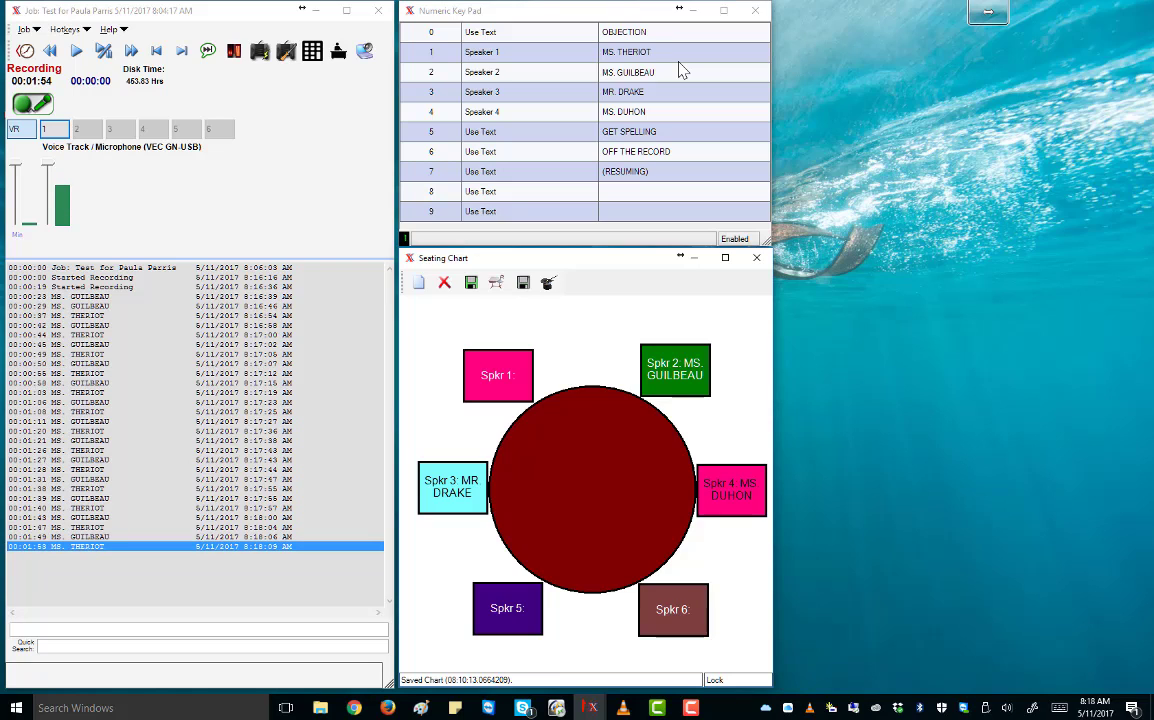
{"action": "key", "text": "2"}
{"action": "key", "text": "1"}
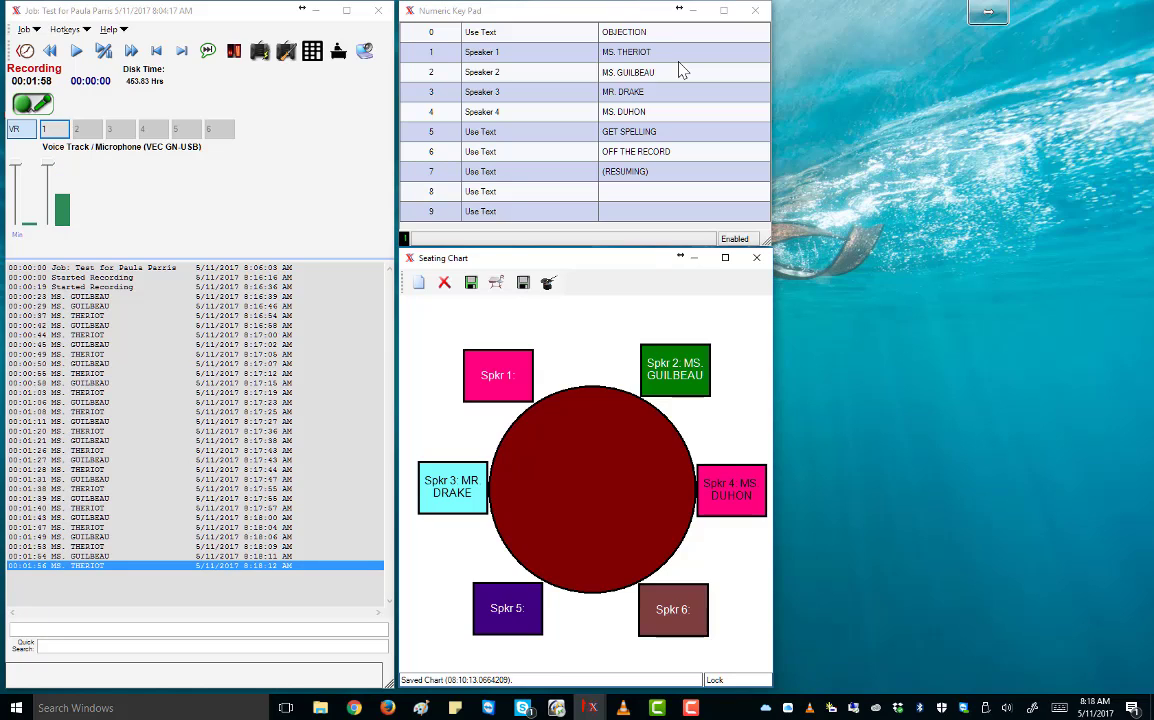
{"action": "key", "text": "2"}
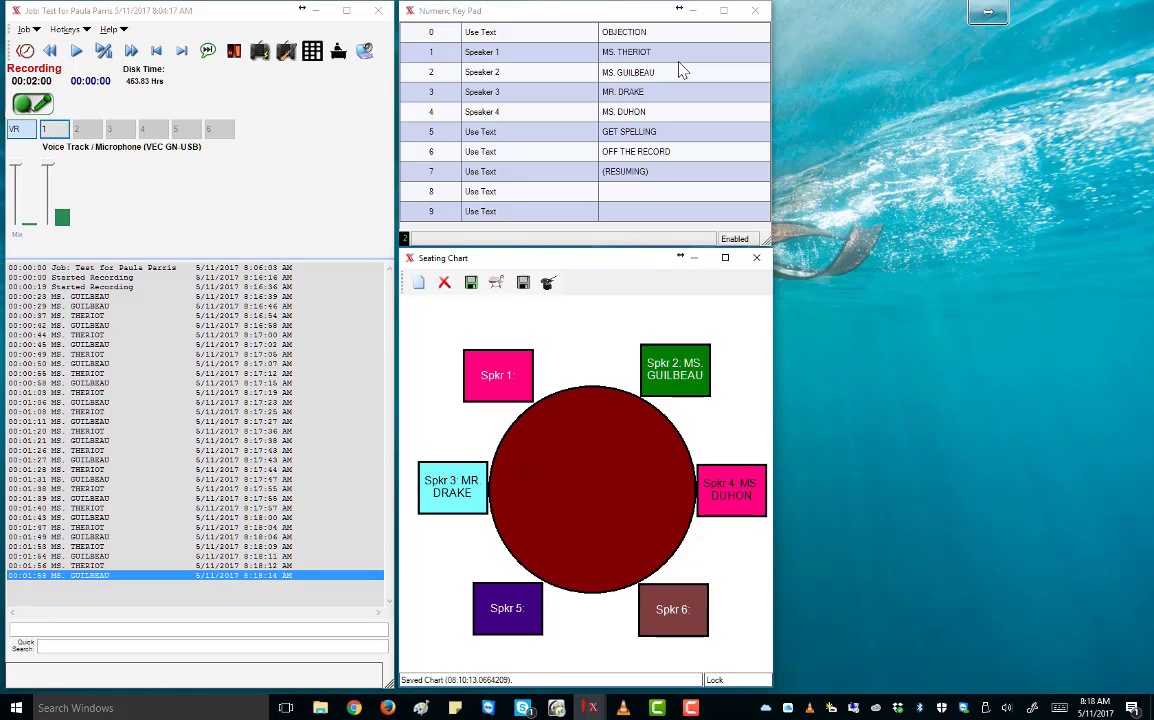
{"action": "key", "text": "1"}
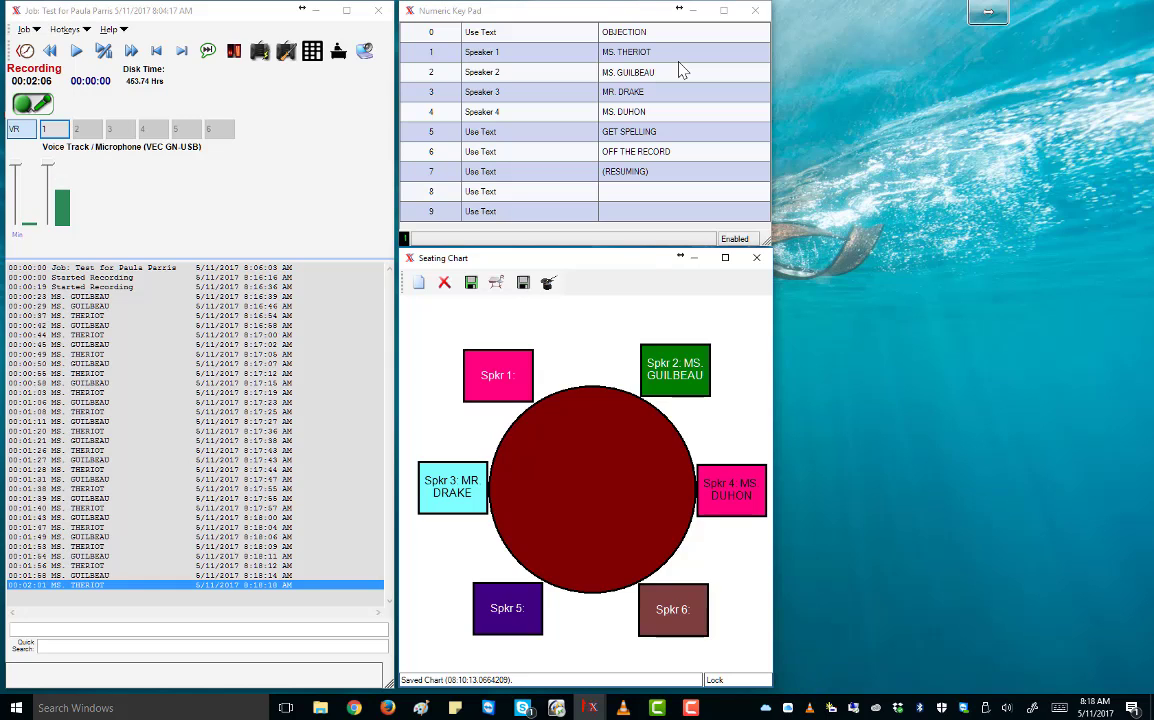
{"action": "key", "text": "2"}
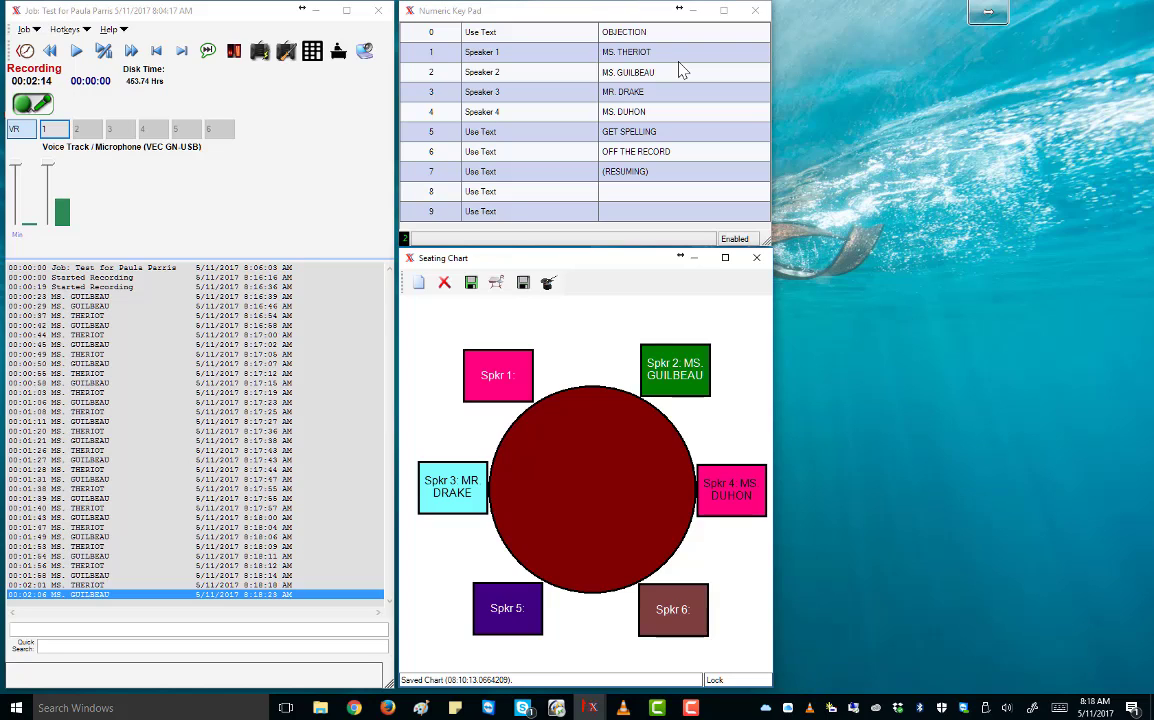
{"action": "key", "text": "1"}
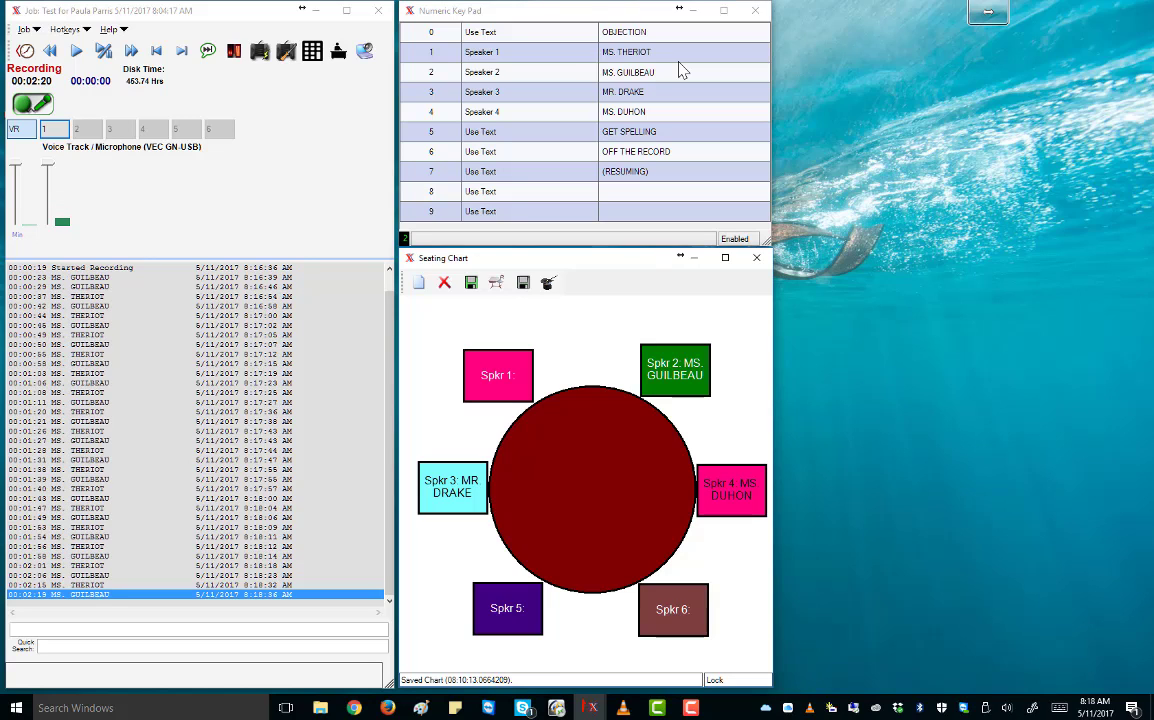
{"action": "key", "text": "2"}
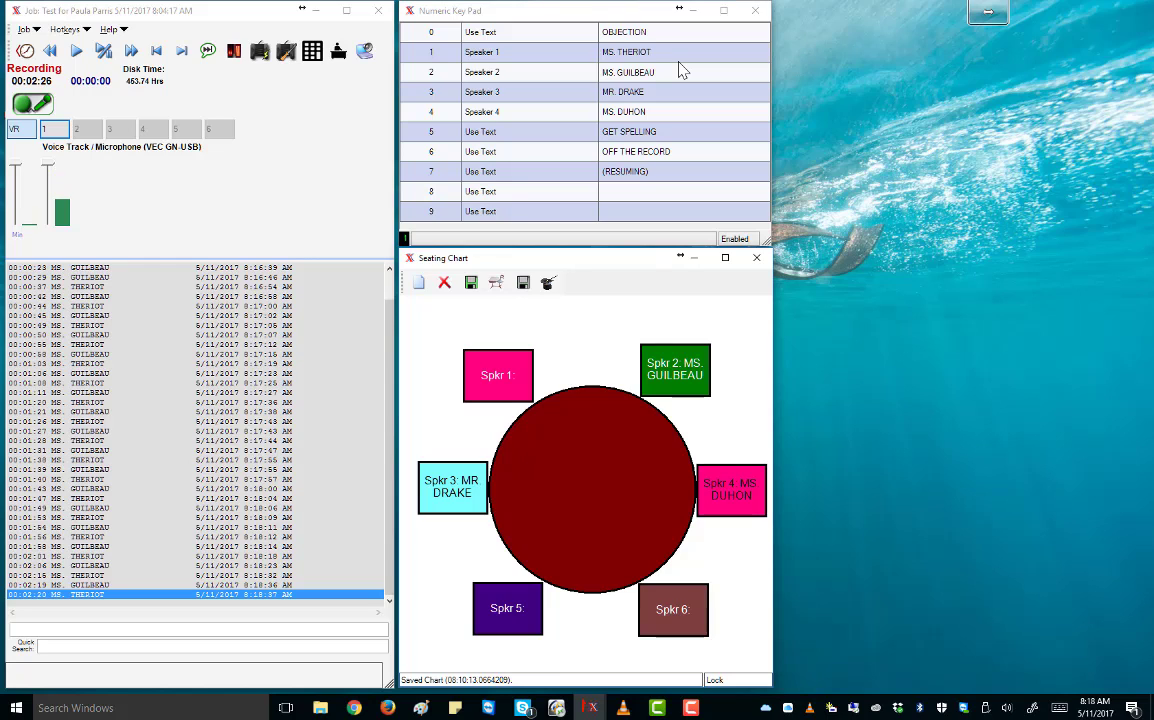
{"action": "key", "text": "2"}
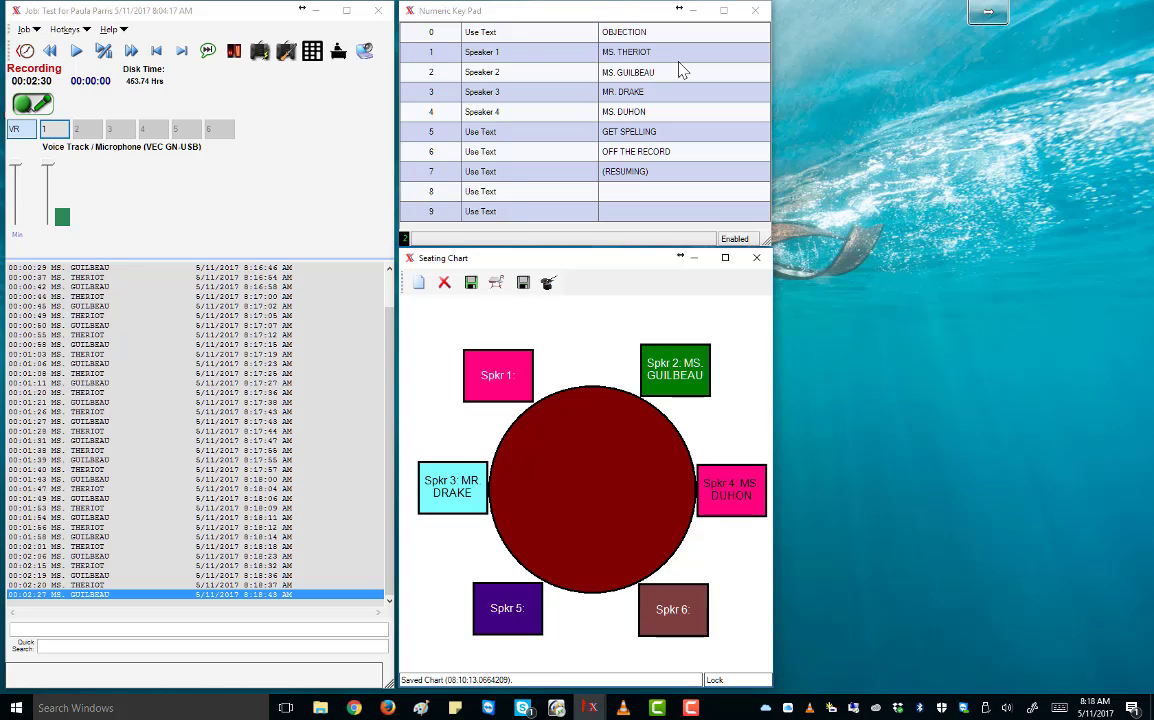
{"action": "key", "text": "1"}
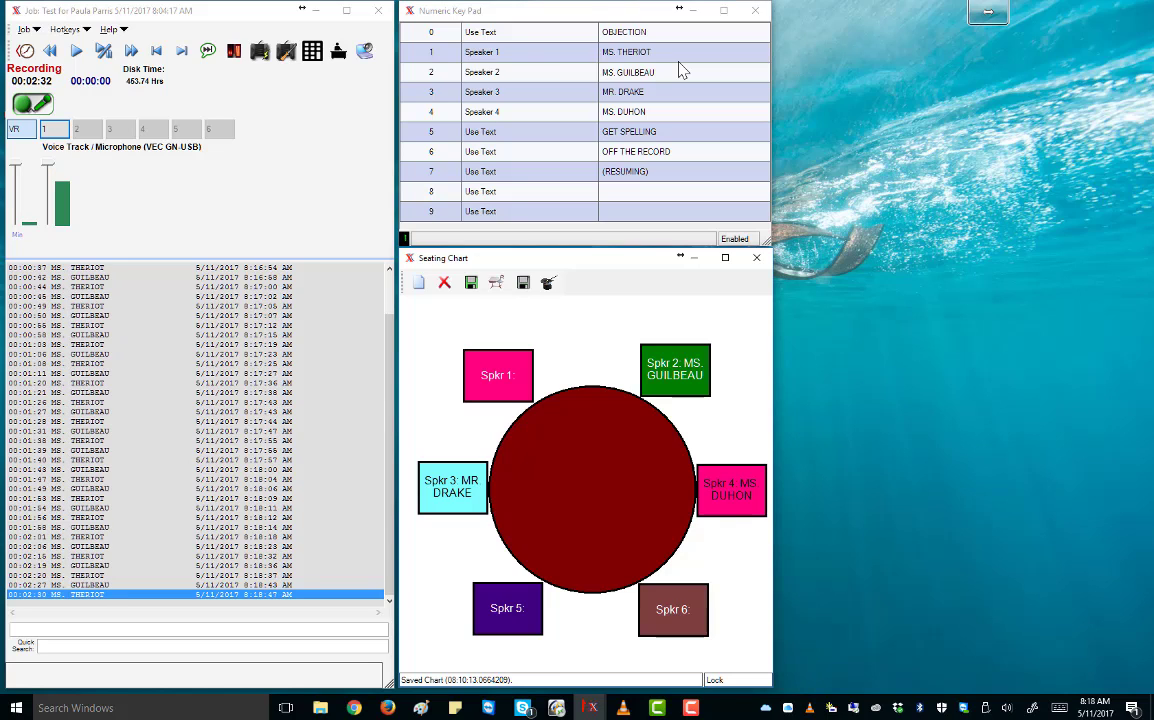
{"action": "key", "text": "2"}
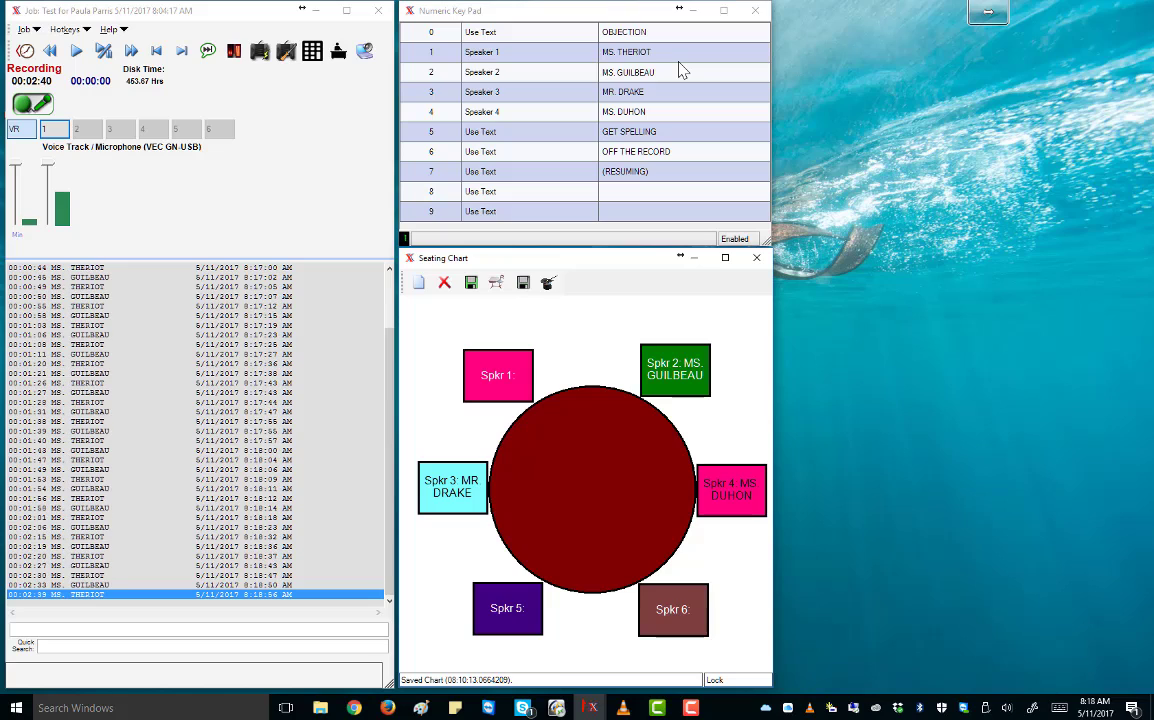
{"action": "key", "text": "1"}
{"action": "key", "text": "2"}
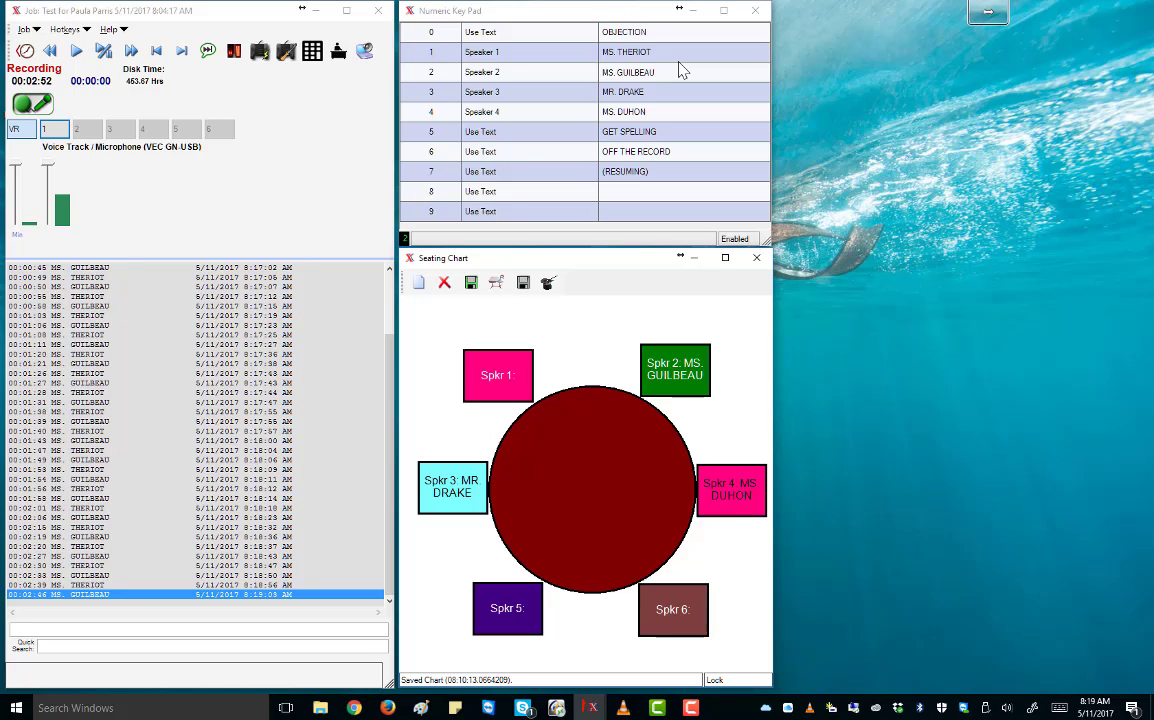
{"action": "key", "text": "1"}
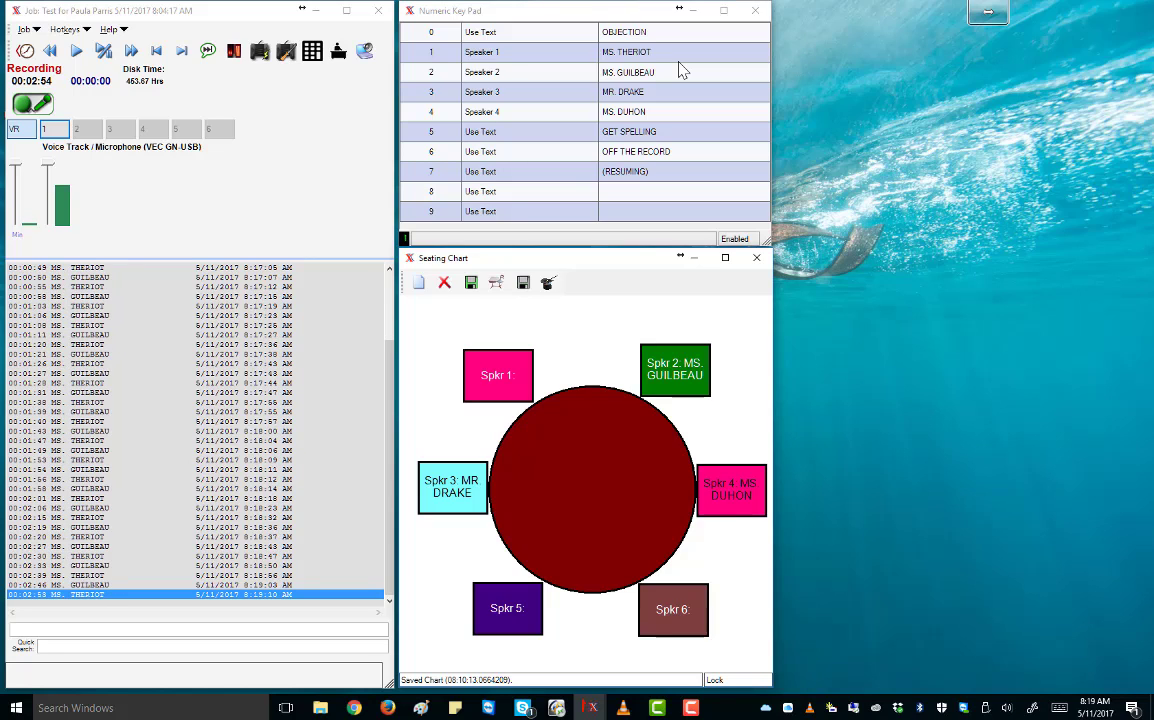
Keep logging each speaker change with the numeric key pad assignments, alternating Speaker 2 and Speaker 1, starting and ending with Speaker 2.
{"action": "key", "text": "2"}
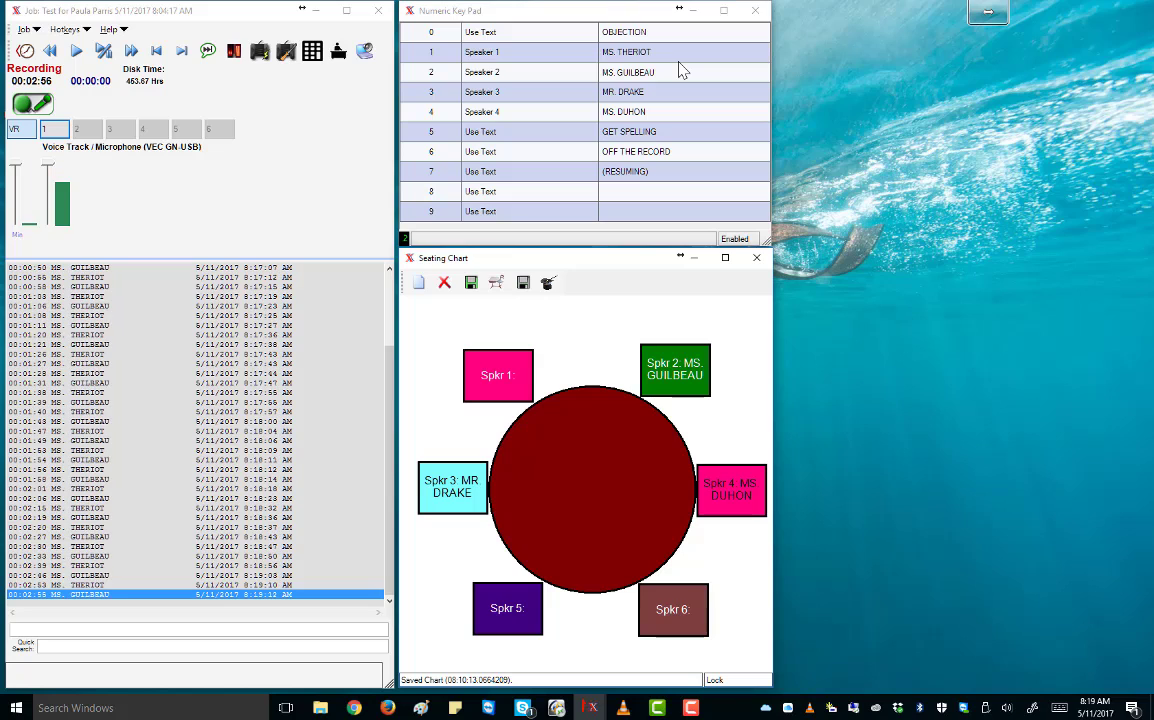
{"action": "key", "text": "1"}
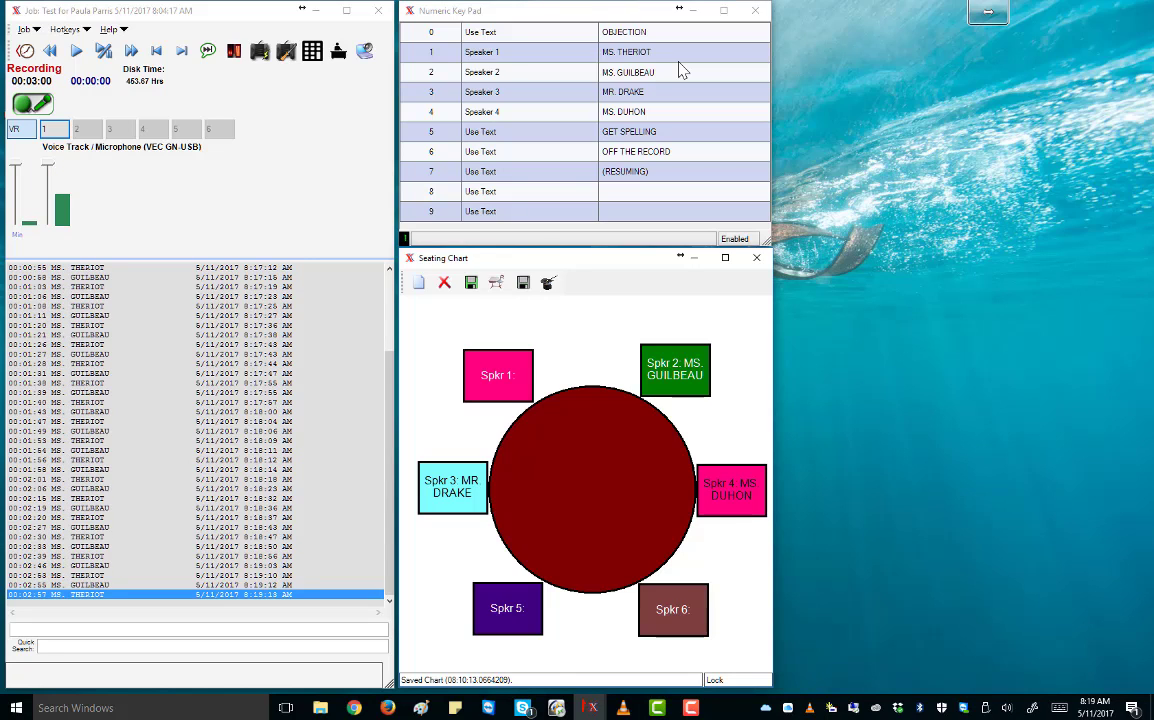
{"action": "key", "text": "2"}
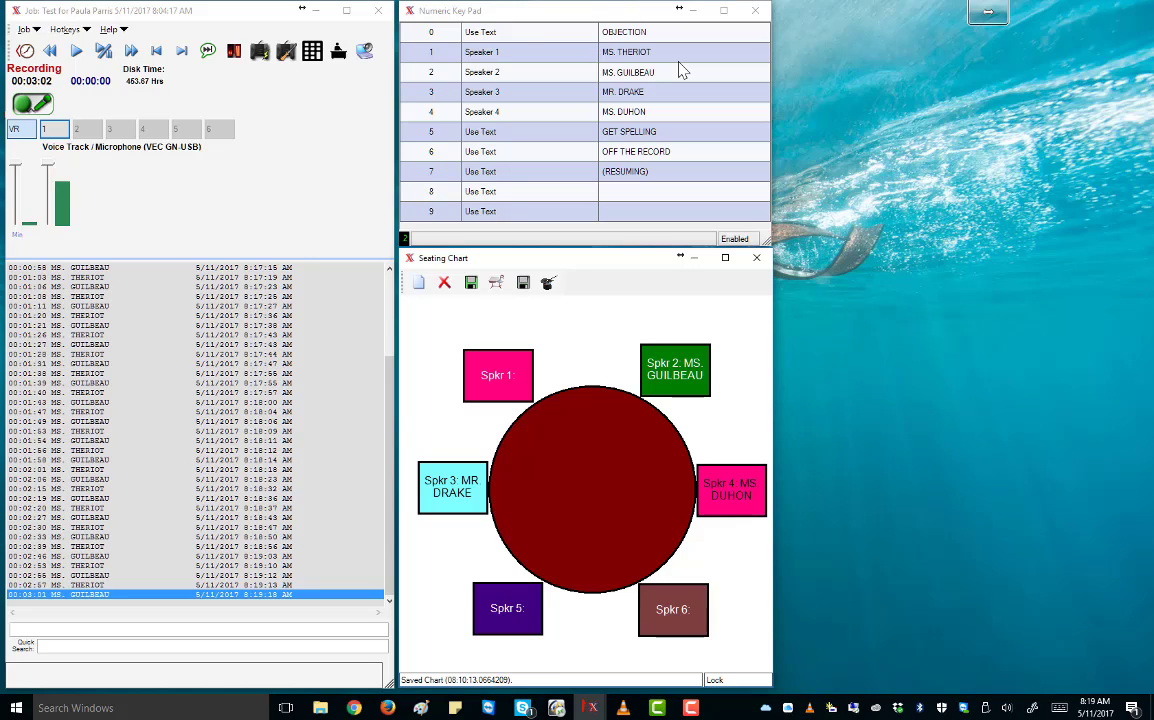
{"action": "key", "text": "1"}
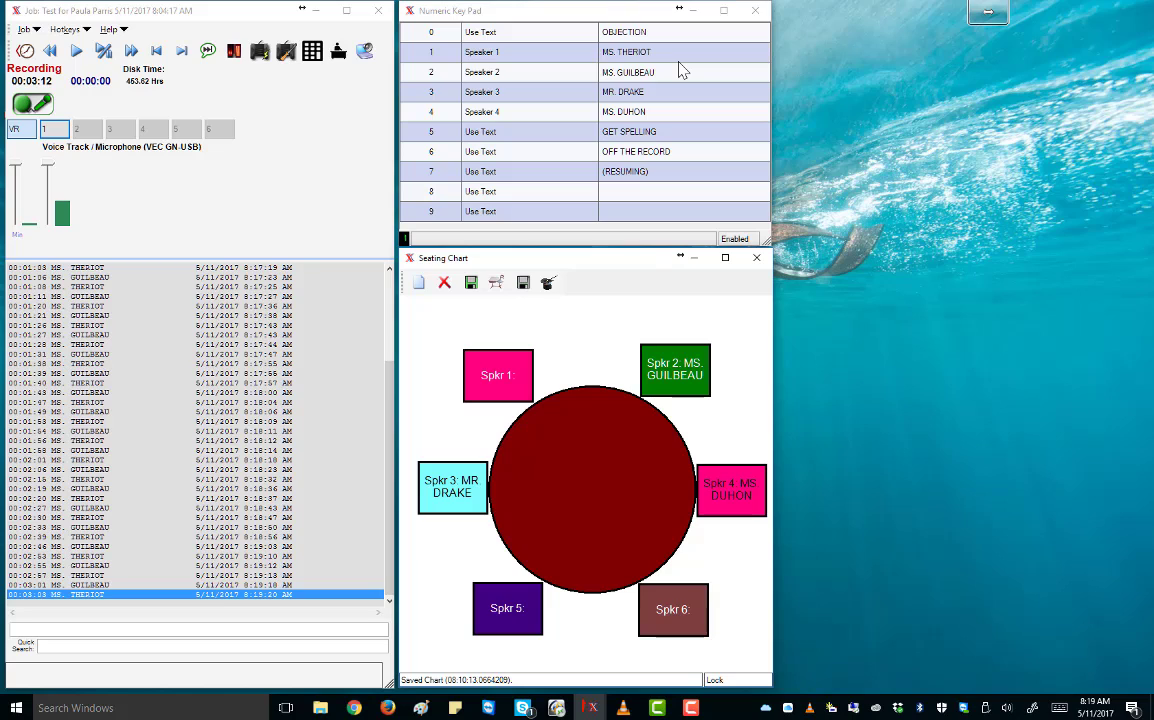
{"action": "key", "text": "2"}
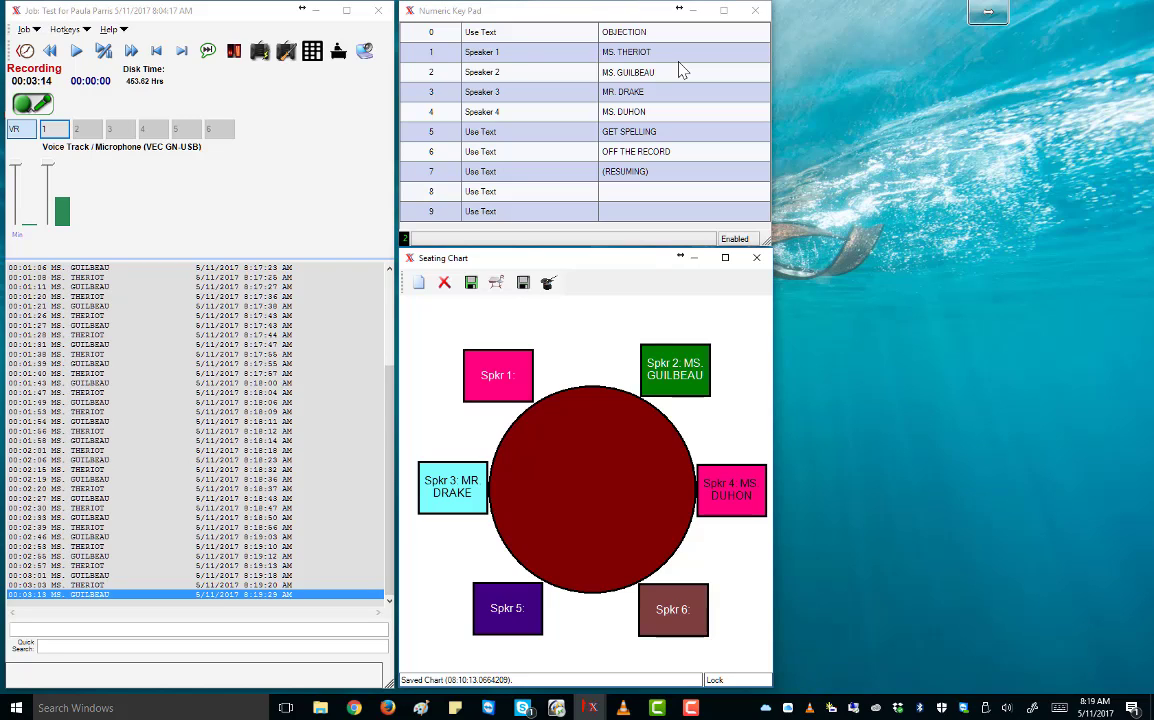
{"action": "key", "text": "1"}
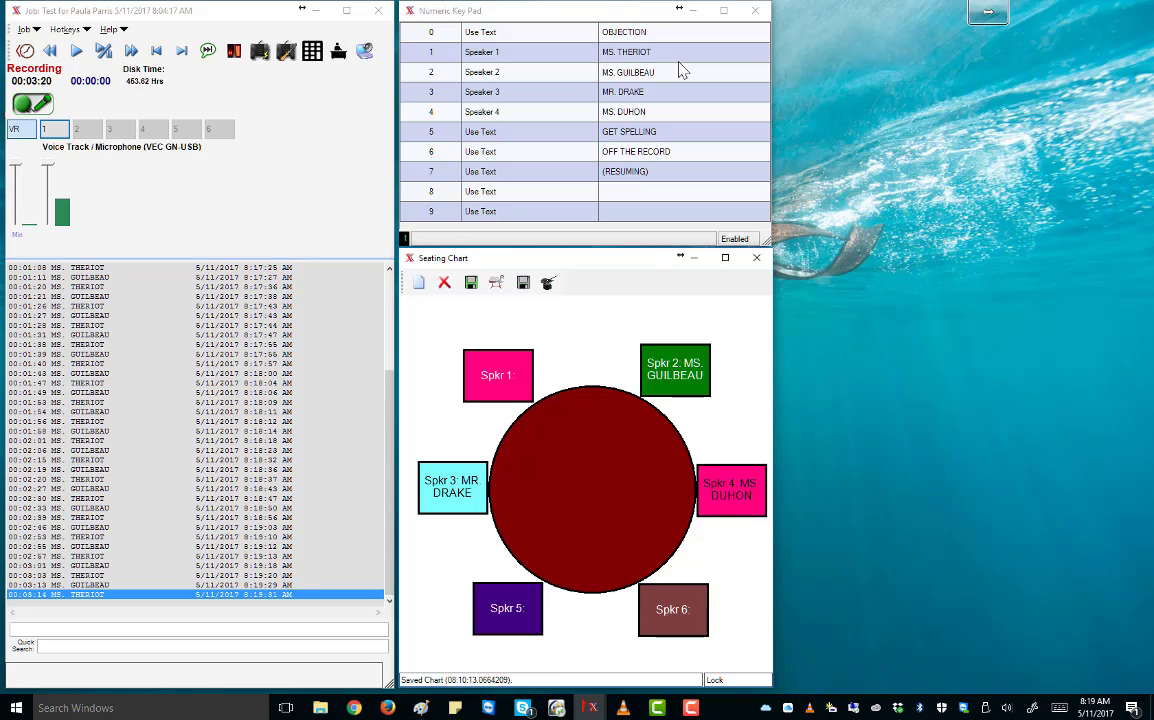
{"action": "key", "text": "2"}
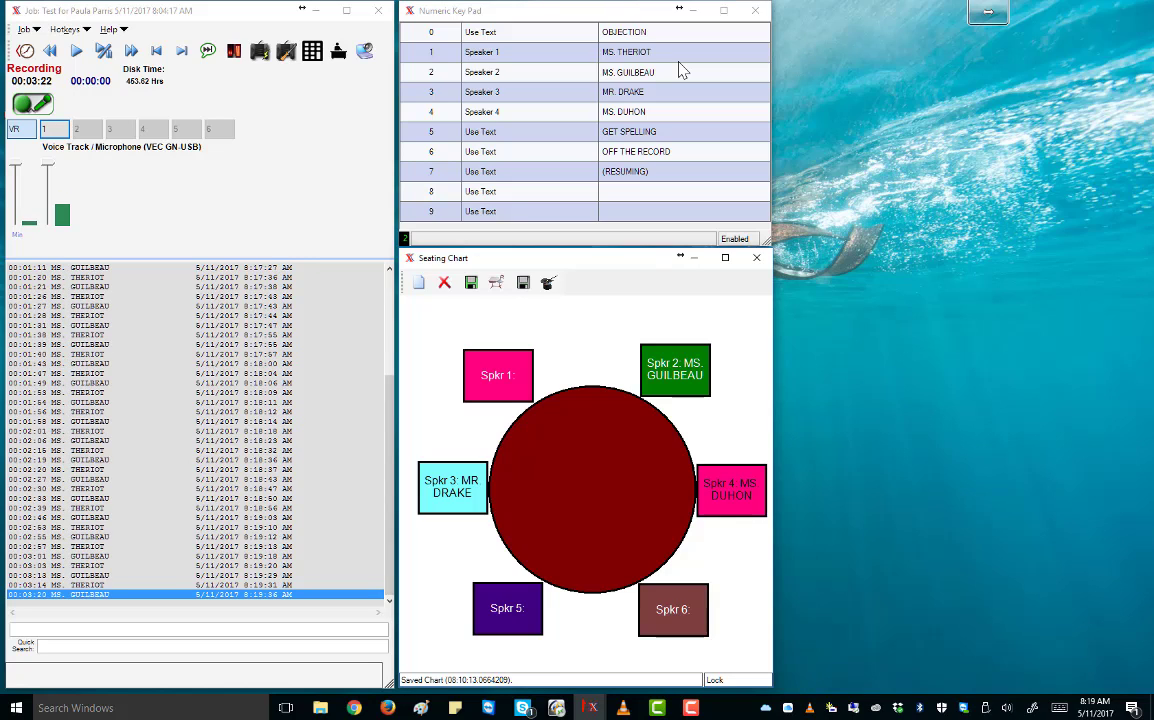
{"action": "key", "text": "1"}
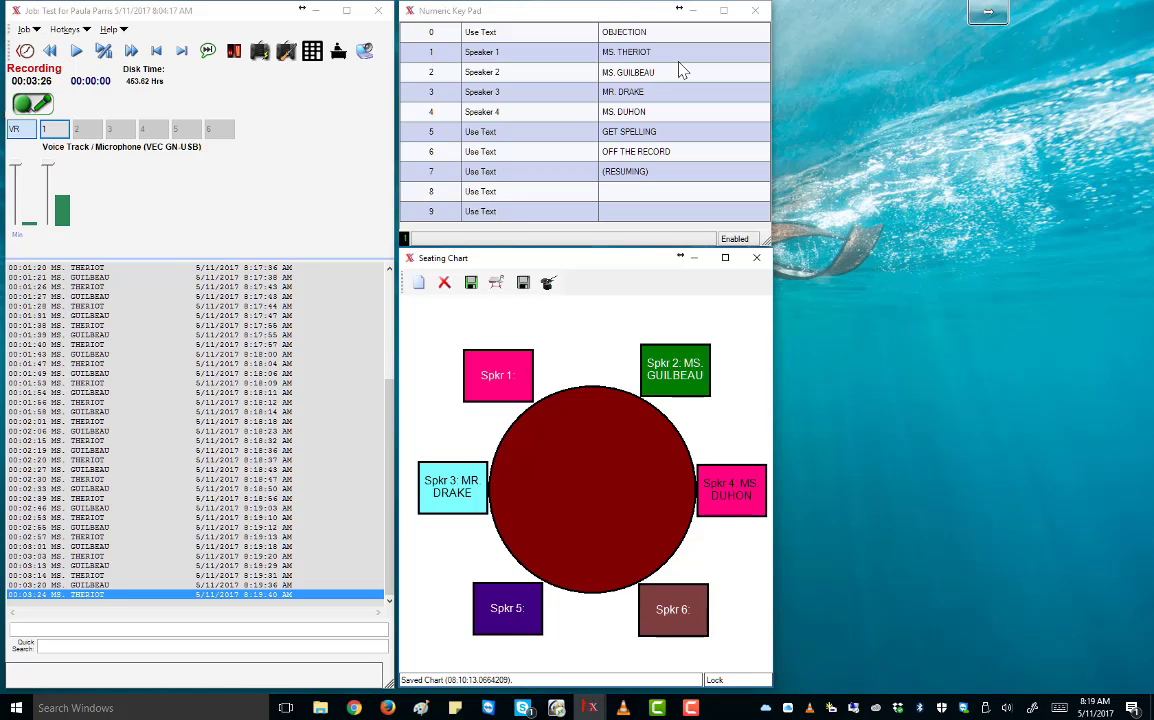
{"action": "key", "text": "2"}
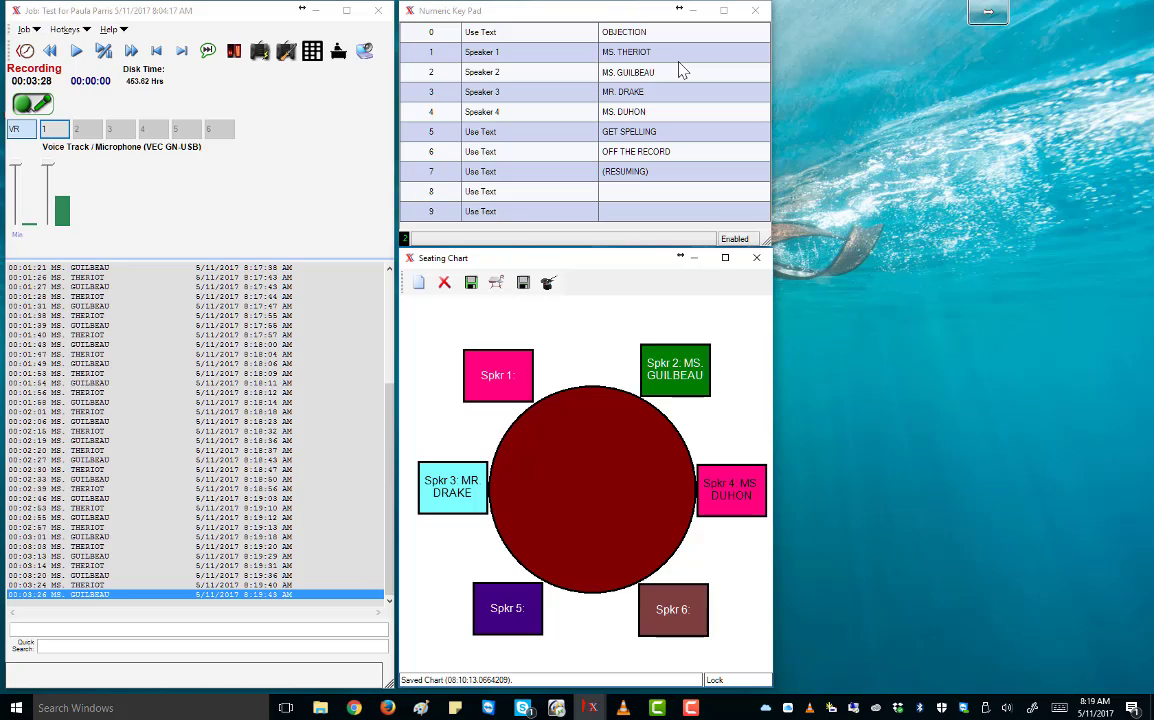
{"action": "key", "text": "1"}
{"action": "key", "text": "2"}
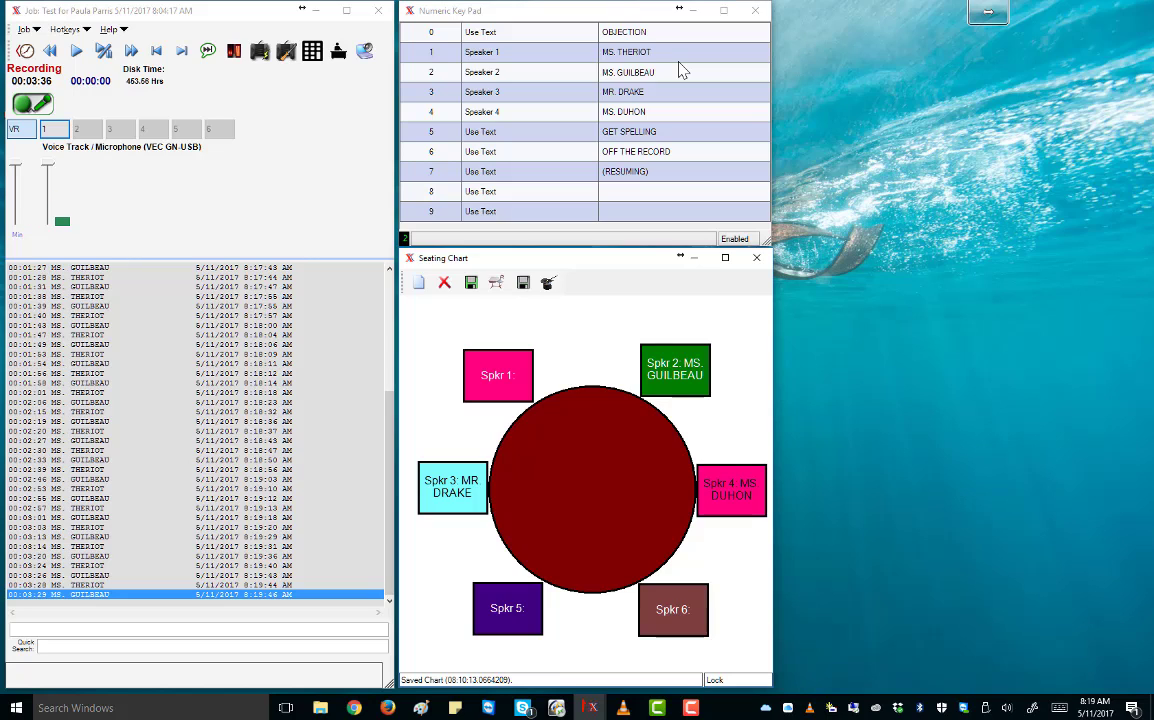
{"action": "key", "text": "1"}
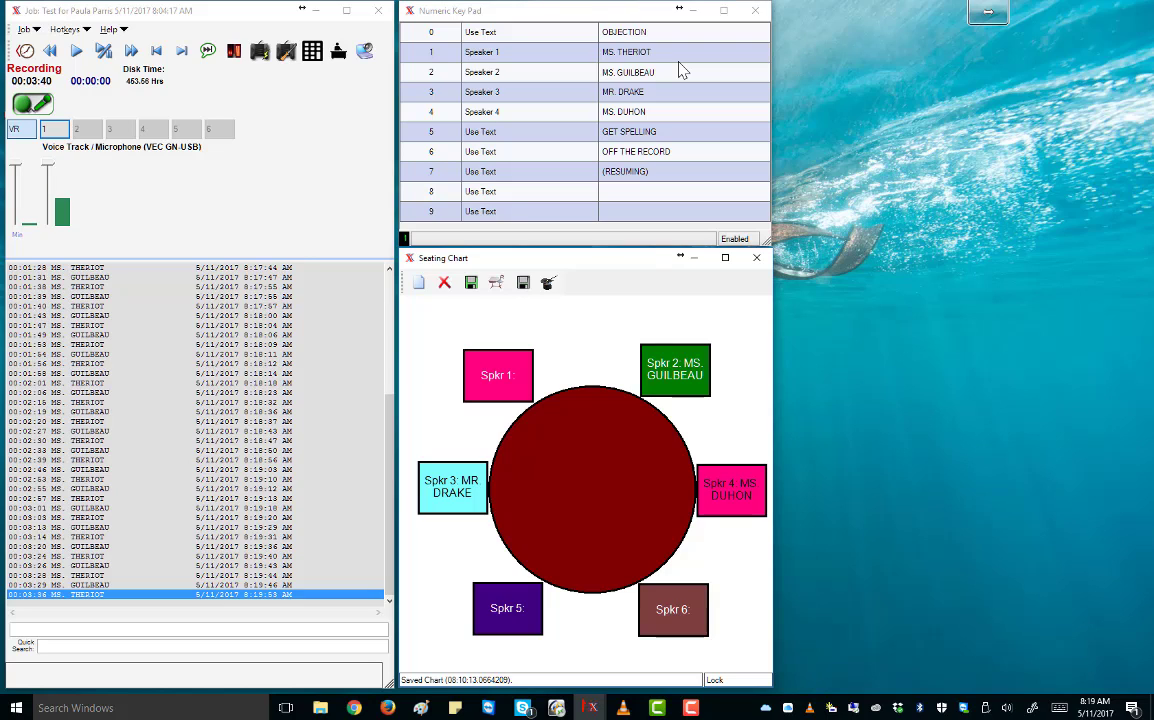
{"action": "key", "text": "2"}
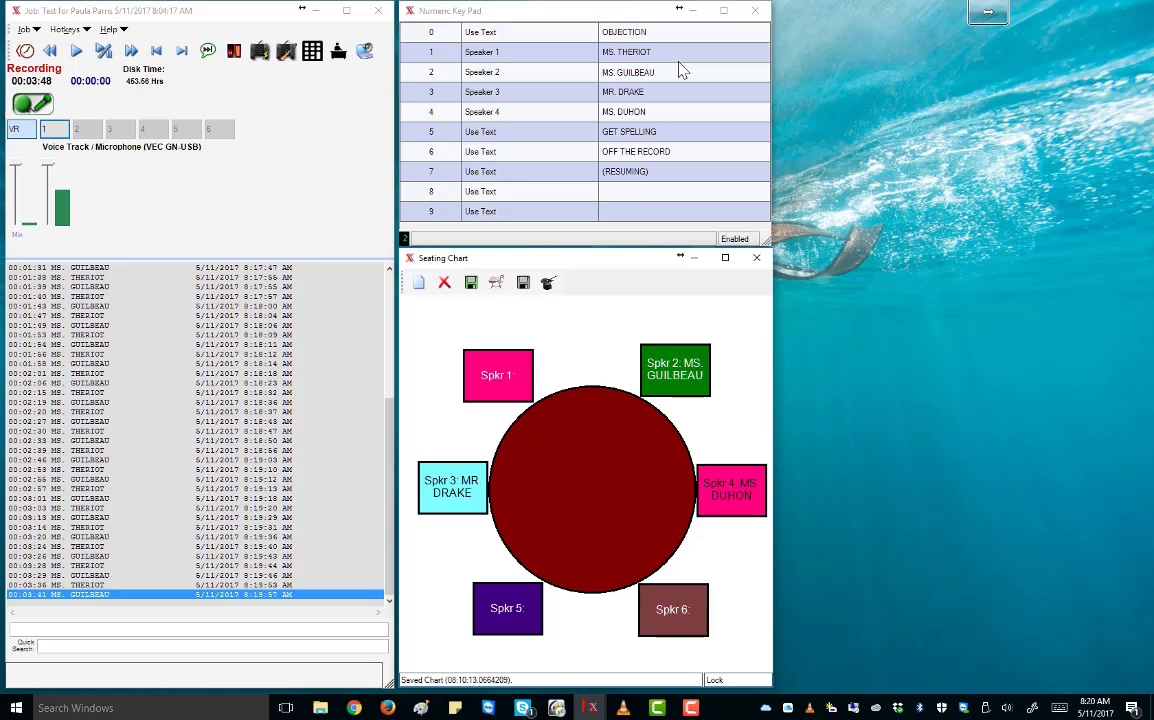
{"action": "key", "text": "1"}
{"action": "key", "text": "2"}
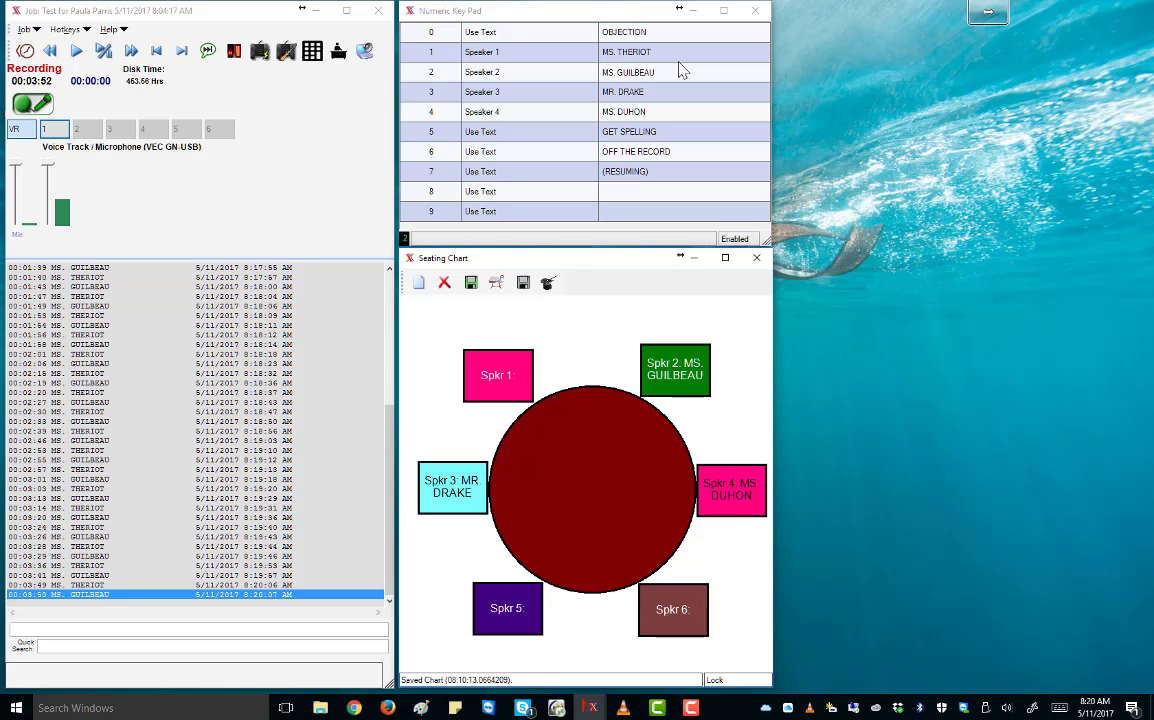
{"action": "key", "text": "1"}
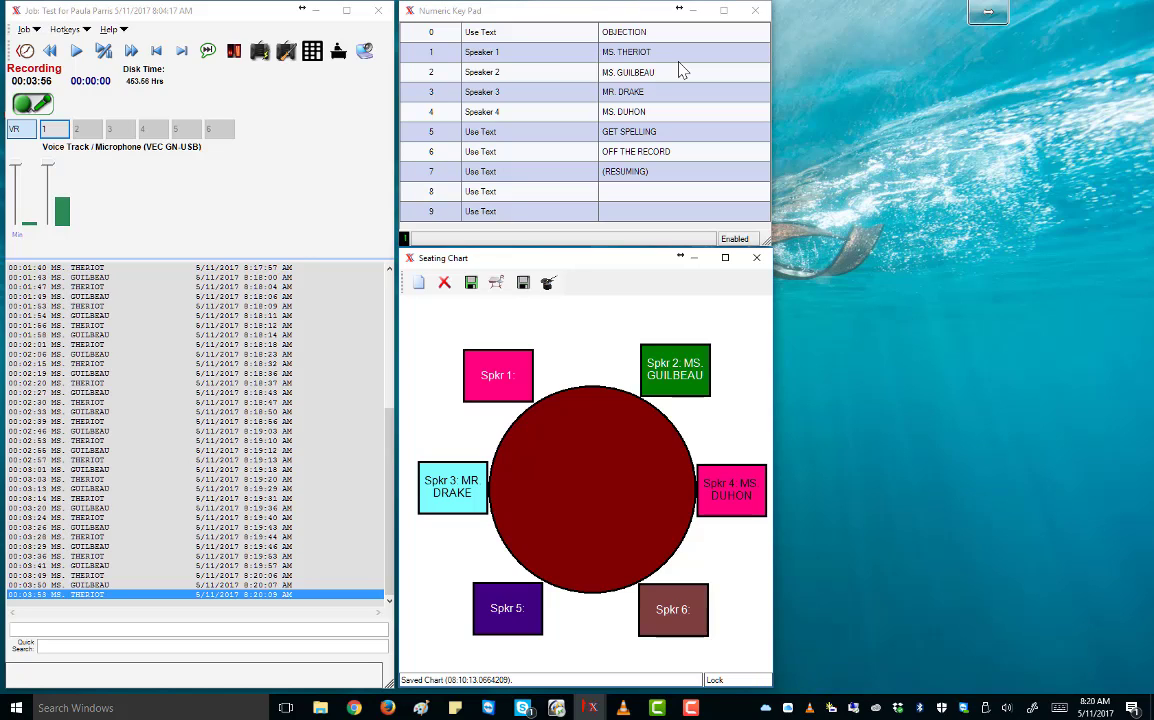
{"action": "key", "text": "2"}
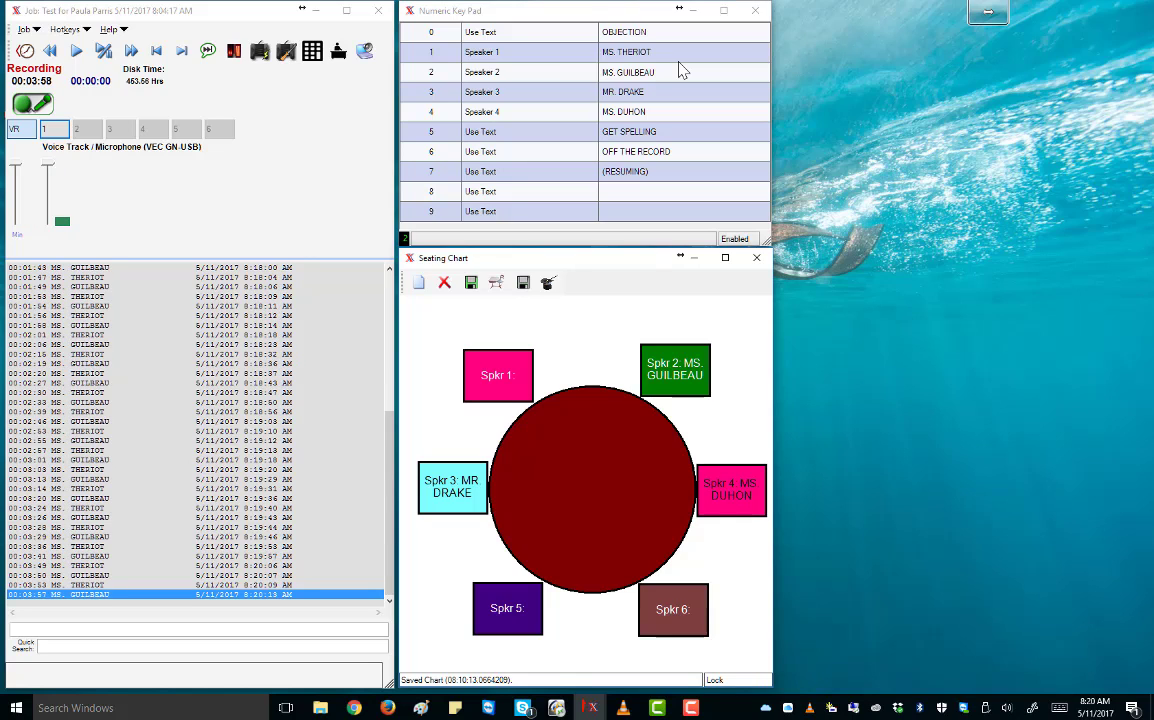
{"action": "key", "text": "1"}
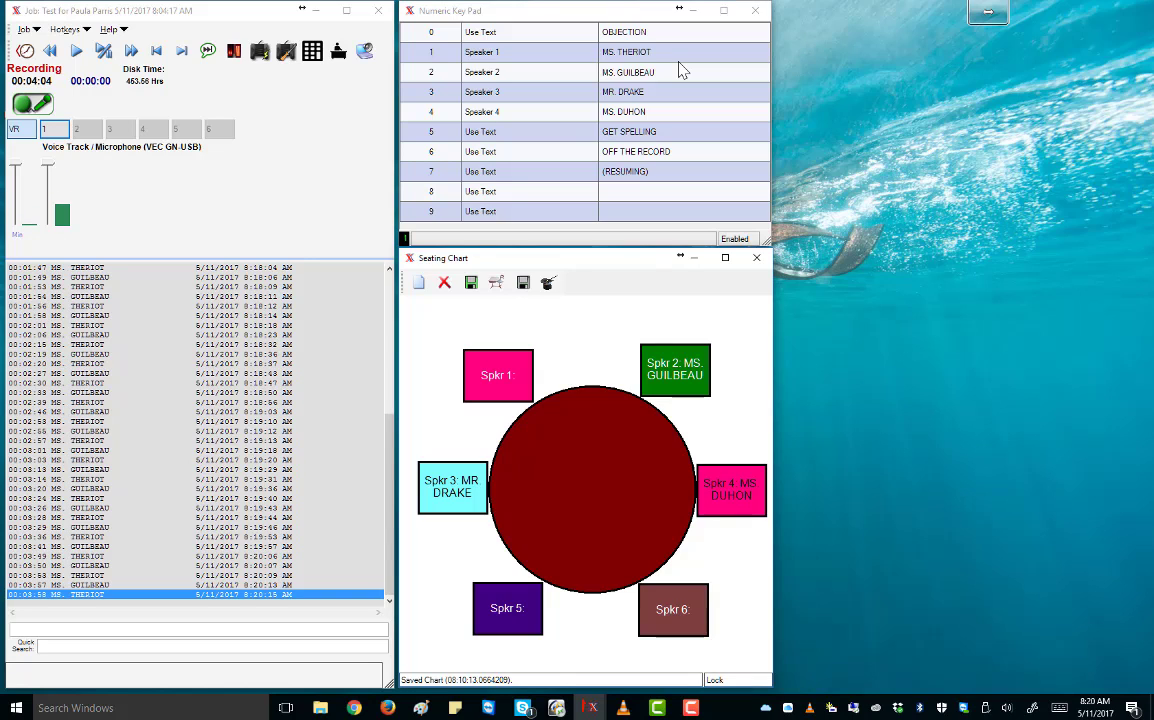
{"action": "key", "text": "2"}
{"action": "key", "text": "1"}
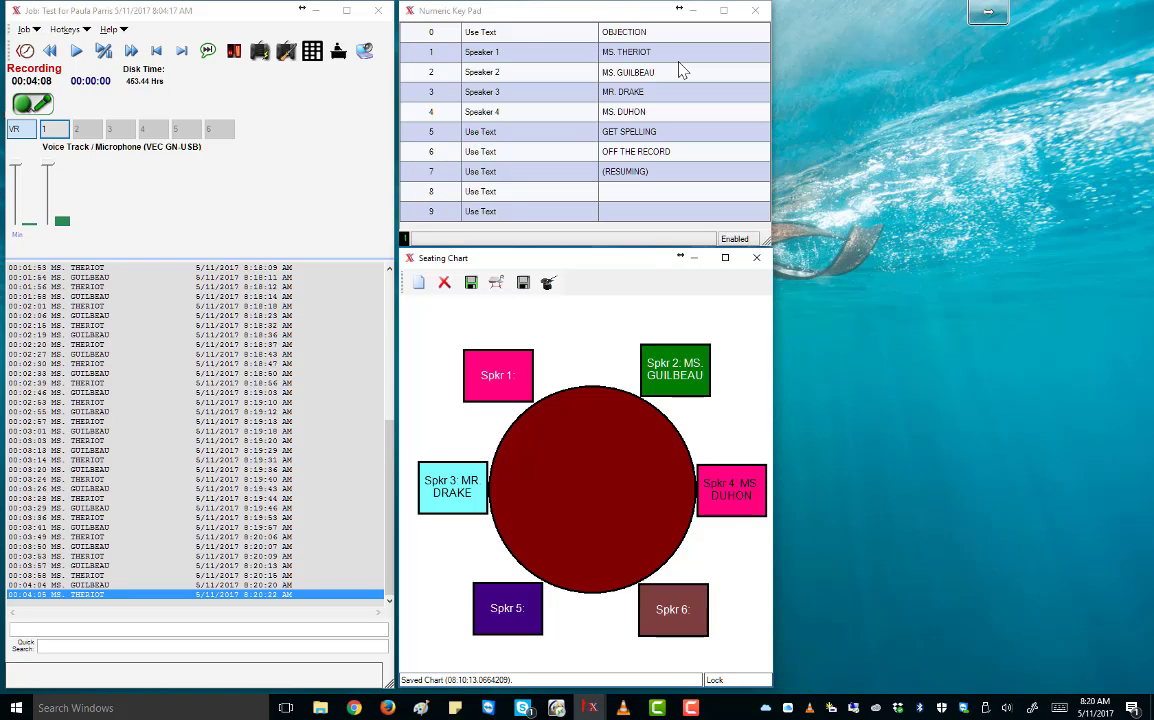
{"action": "key", "text": "2"}
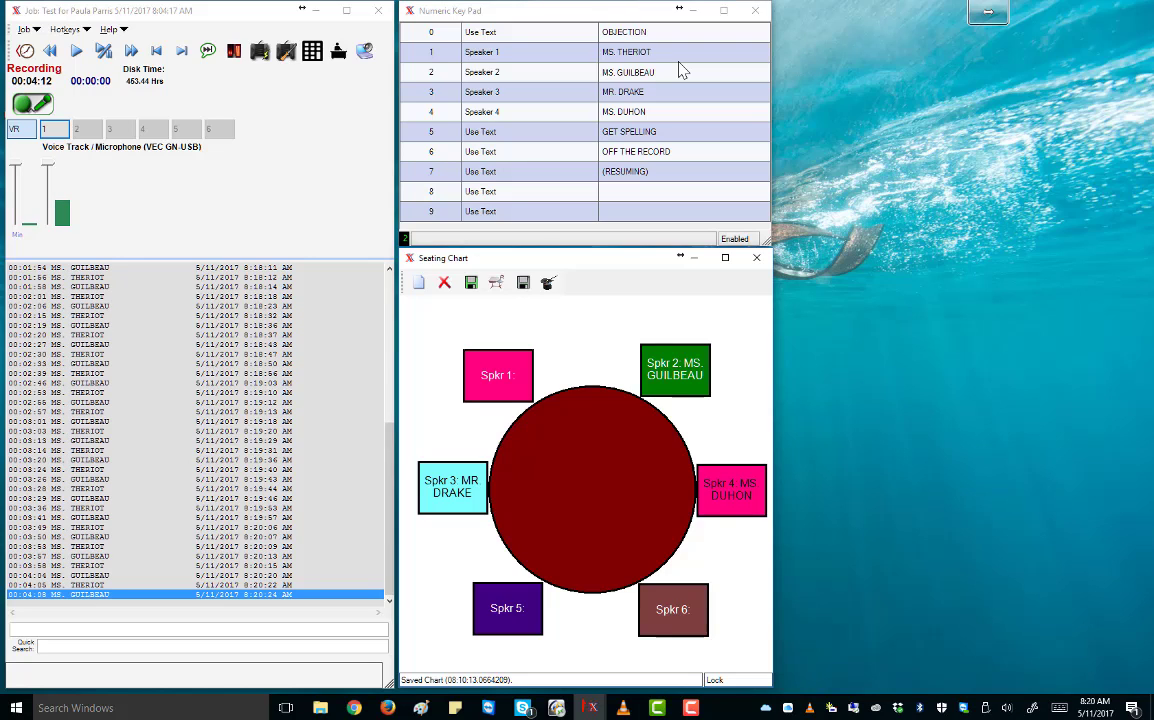
{"action": "key", "text": "1"}
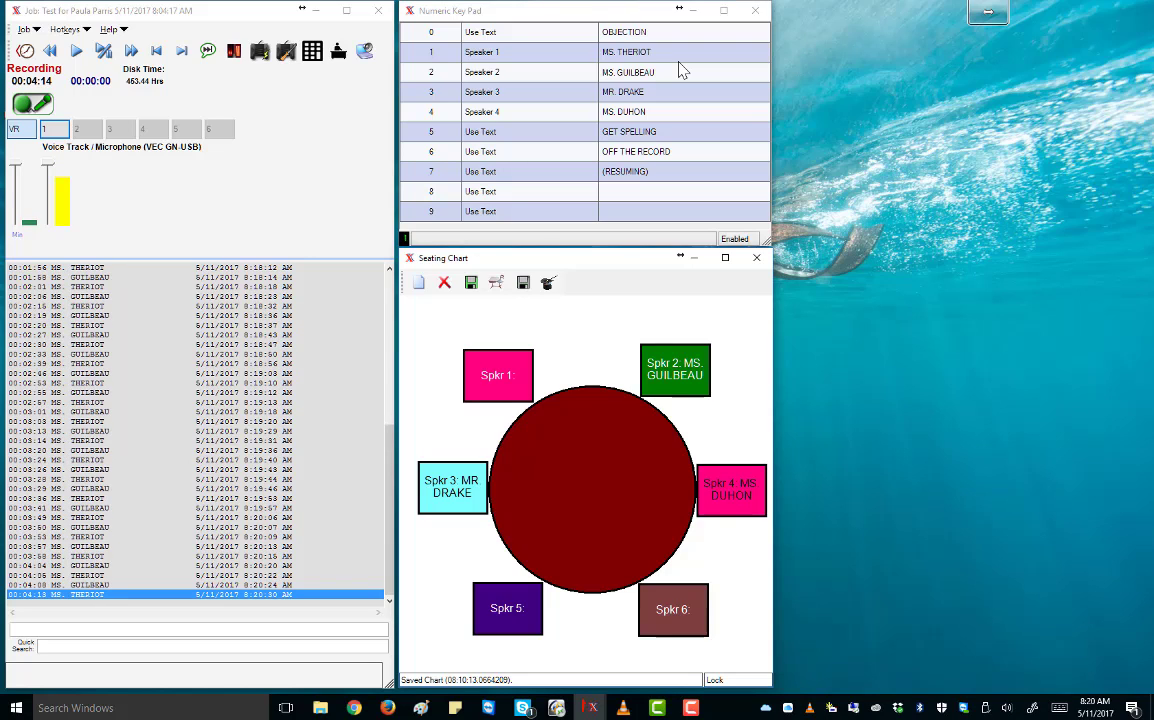
{"action": "key", "text": "2"}
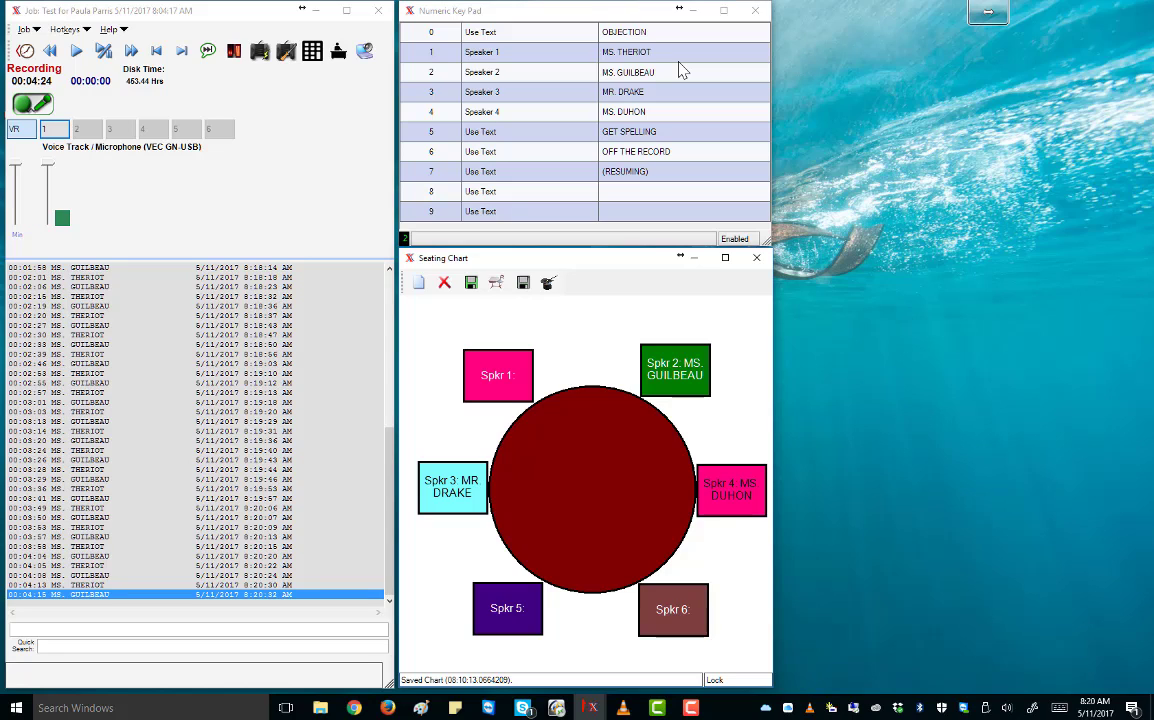
{"action": "key", "text": "KP_1"}
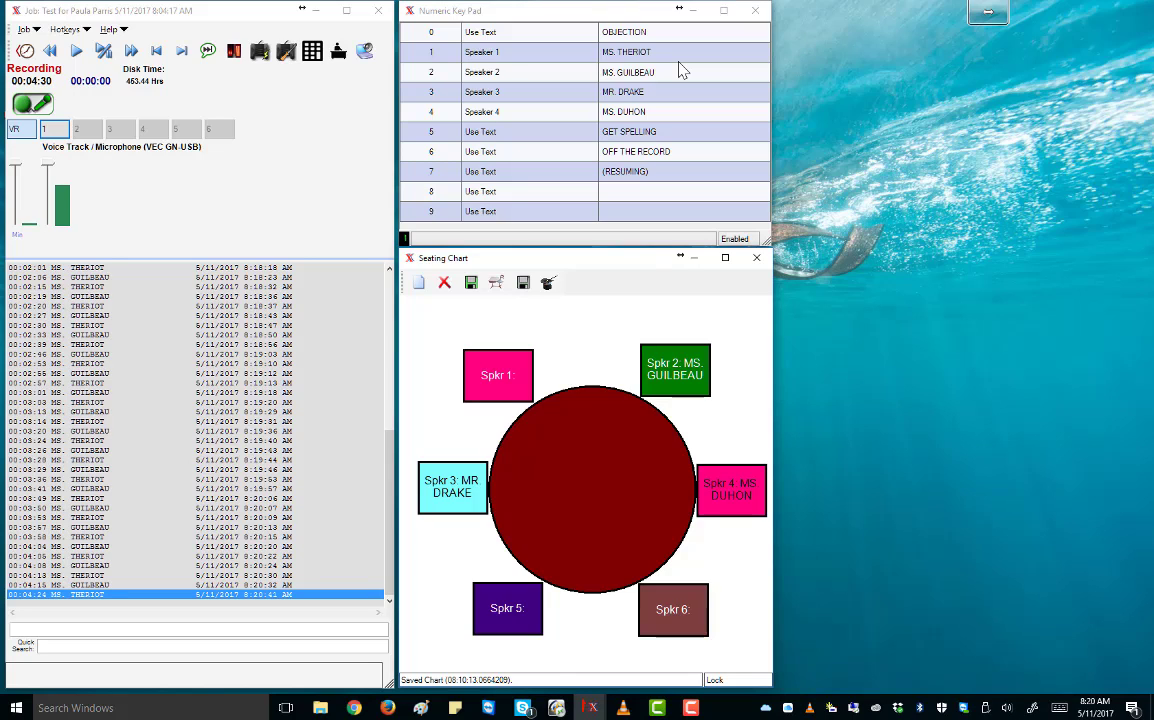
{"action": "key", "text": "2"}
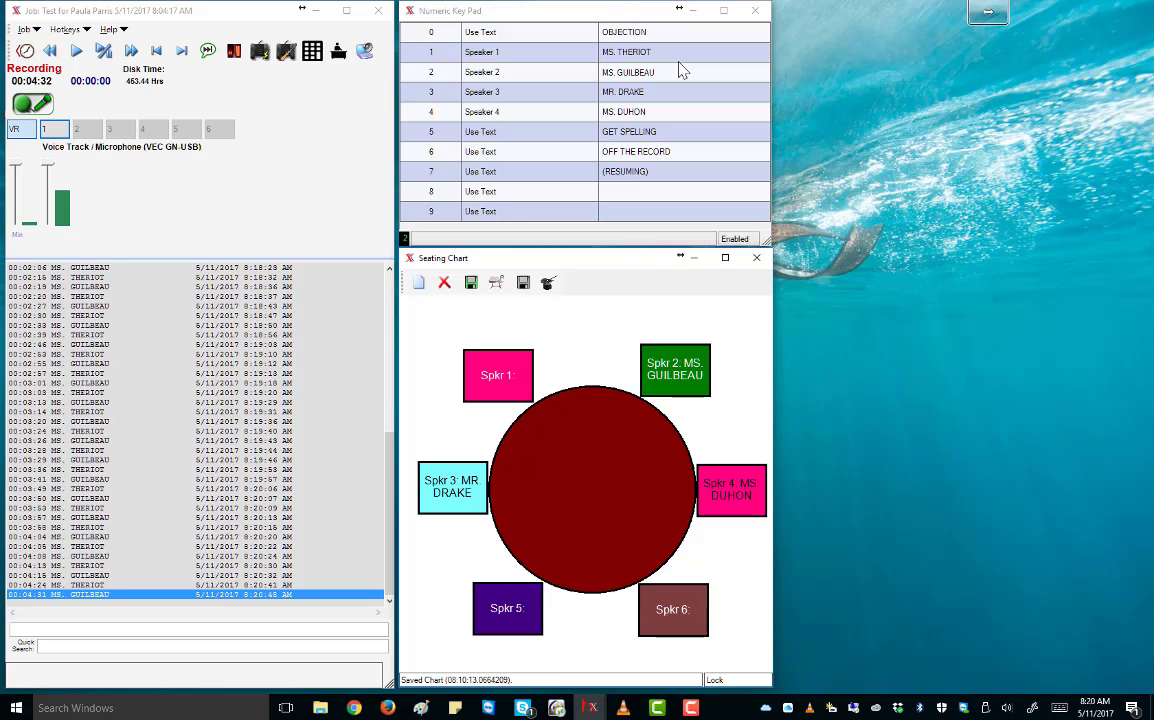
{"action": "key", "text": "1"}
{"action": "key", "text": "2"}
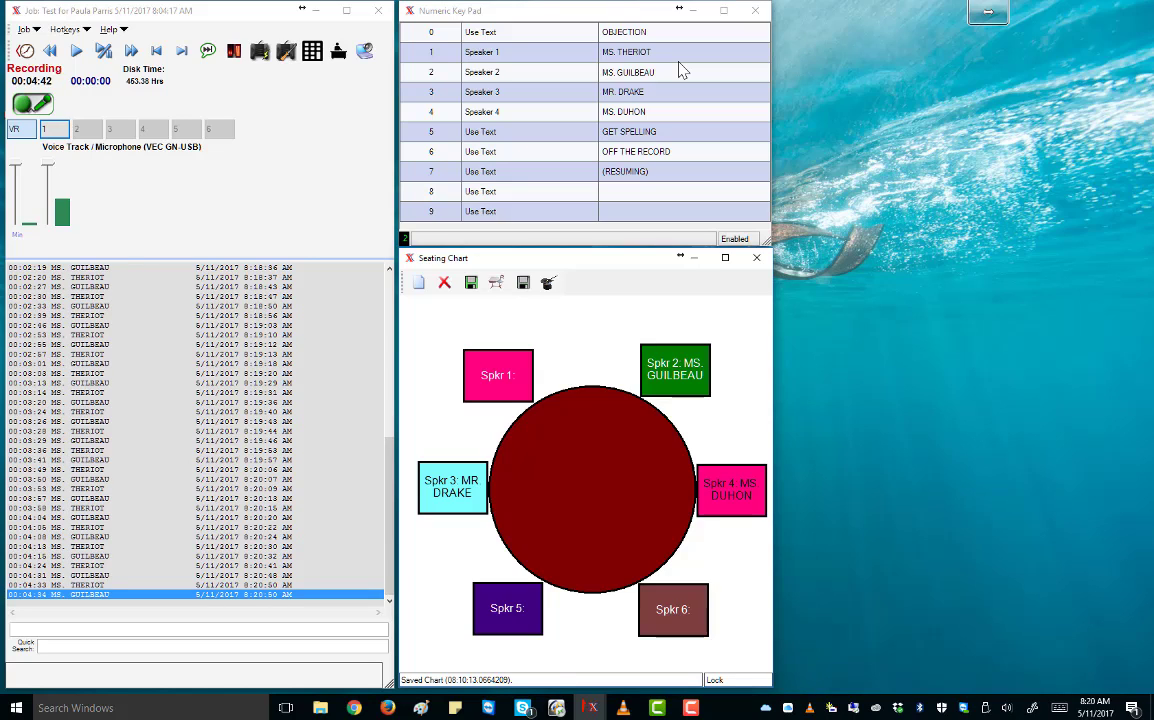
{"action": "key", "text": "1"}
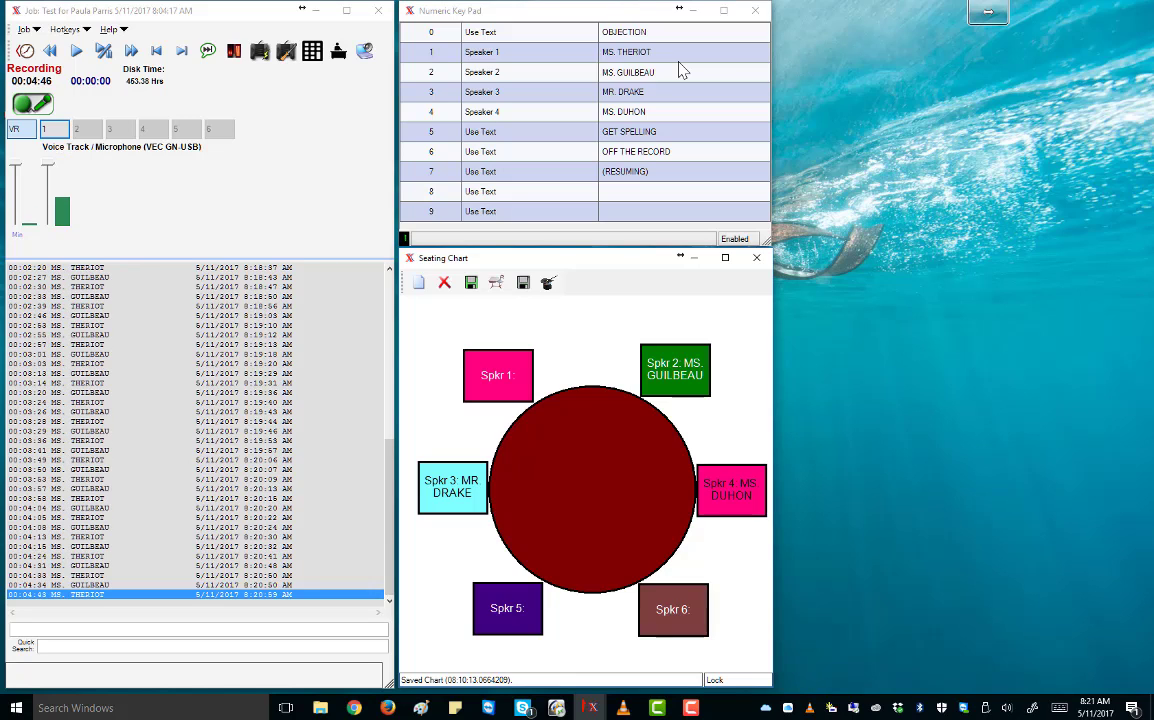
{"action": "key", "text": "2"}
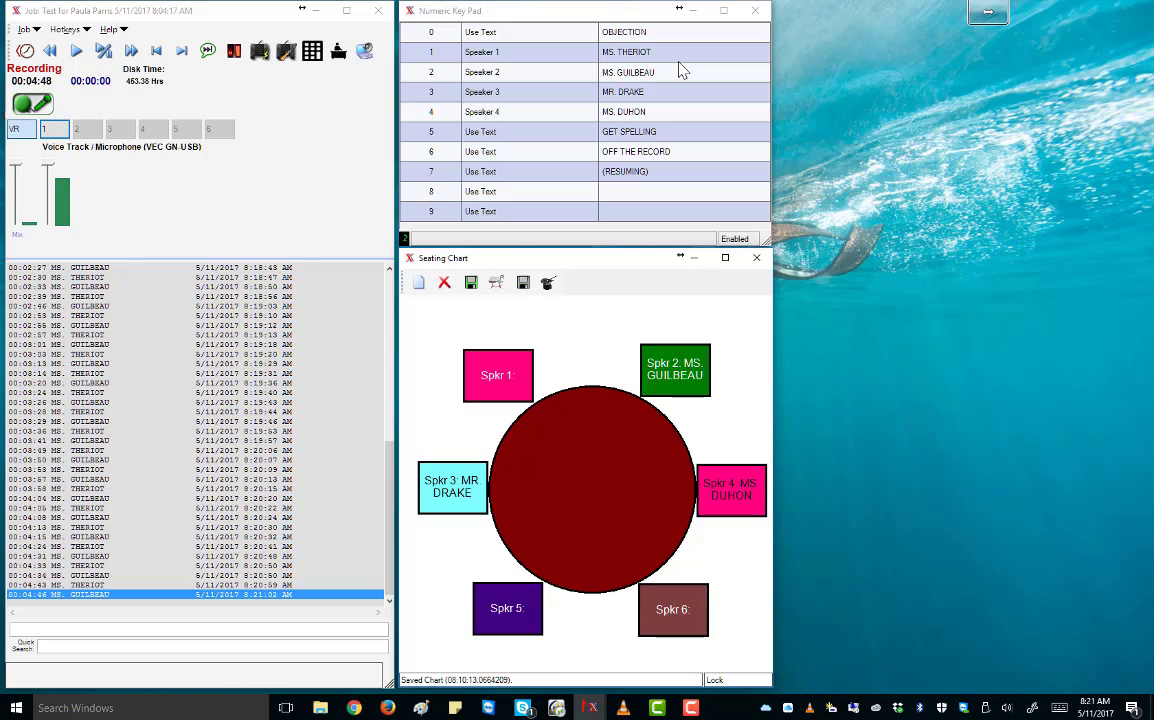
{"action": "key", "text": "1"}
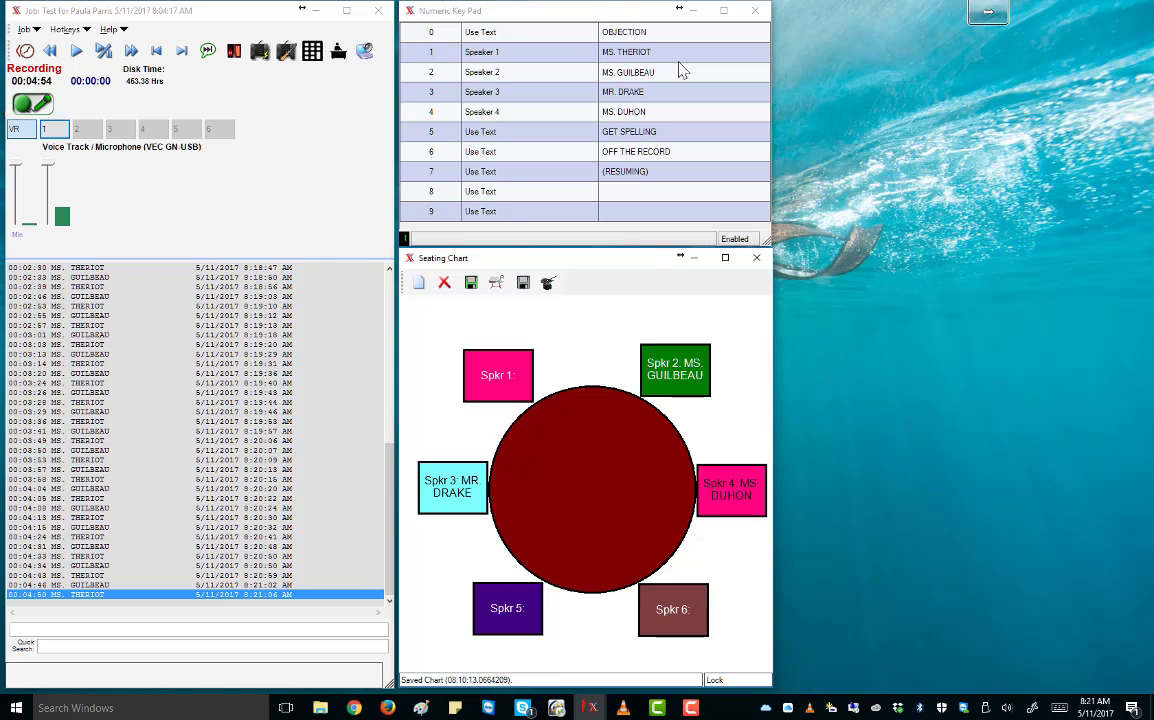
{"action": "key", "text": "2"}
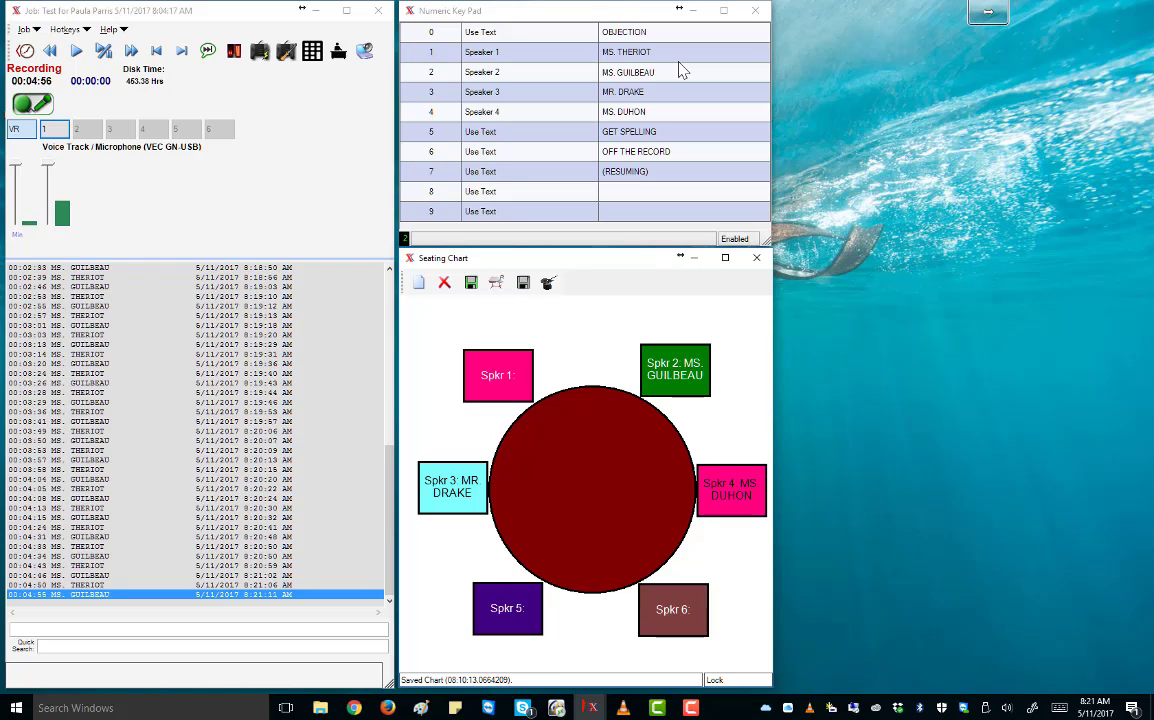
{"action": "key", "text": "1"}
{"action": "key", "text": "2"}
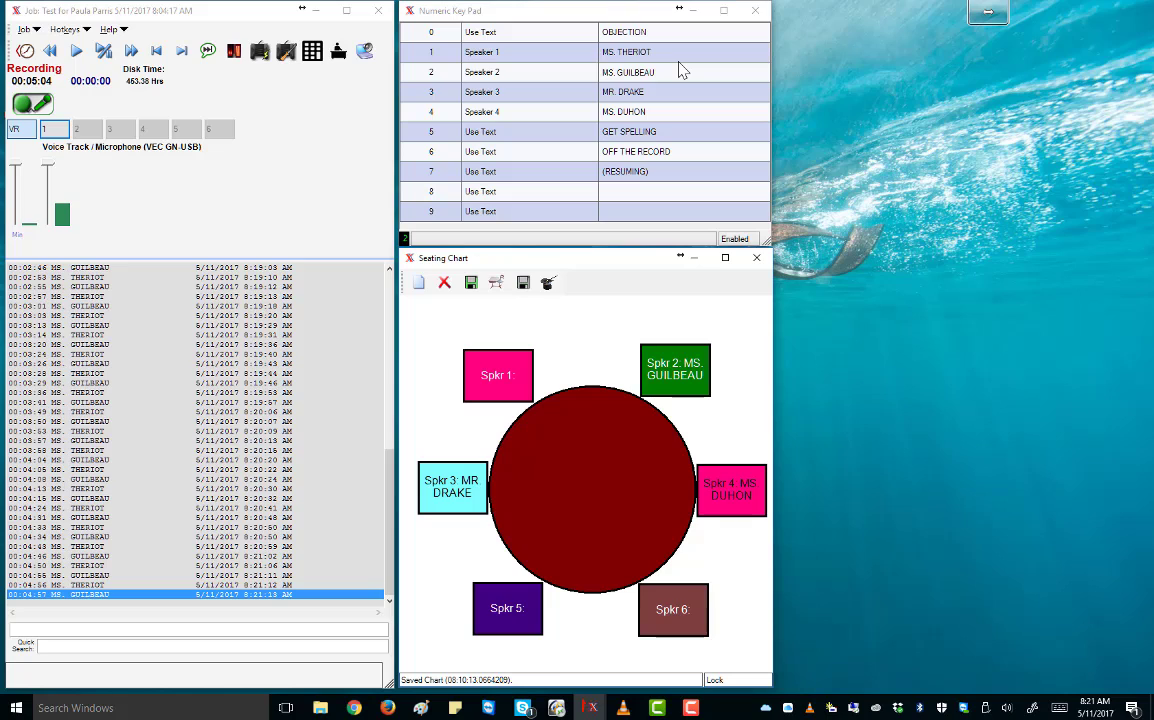
{"action": "key", "text": "1"}
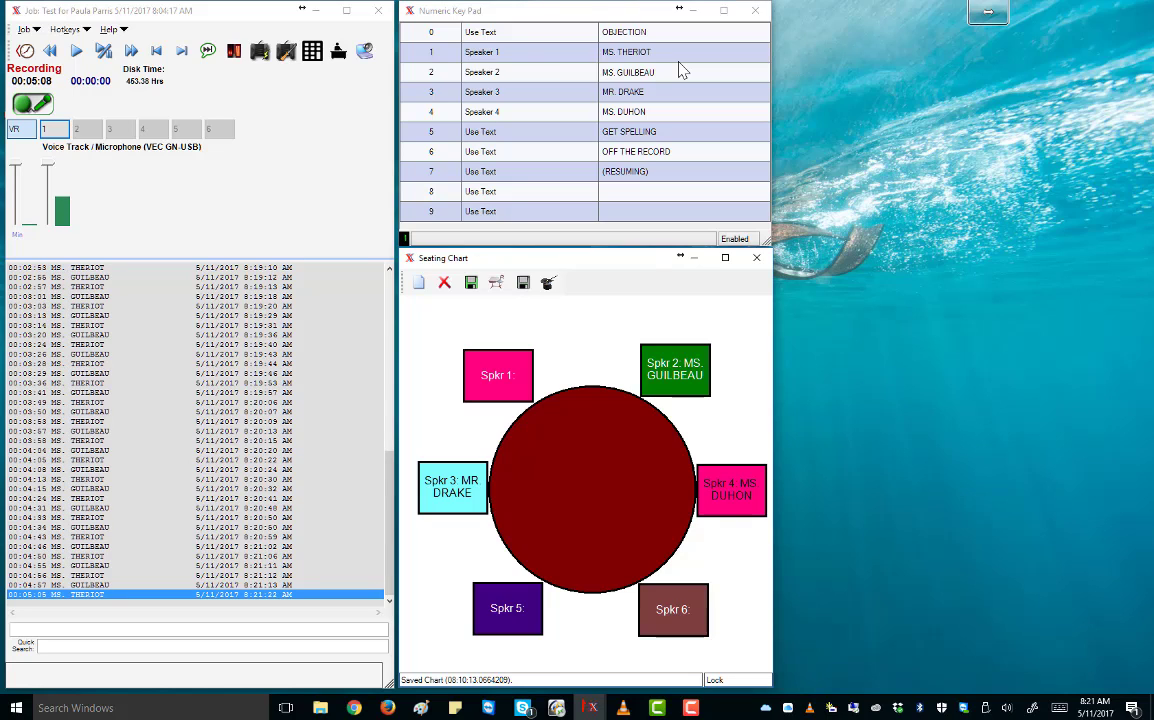
{"action": "key", "text": "2"}
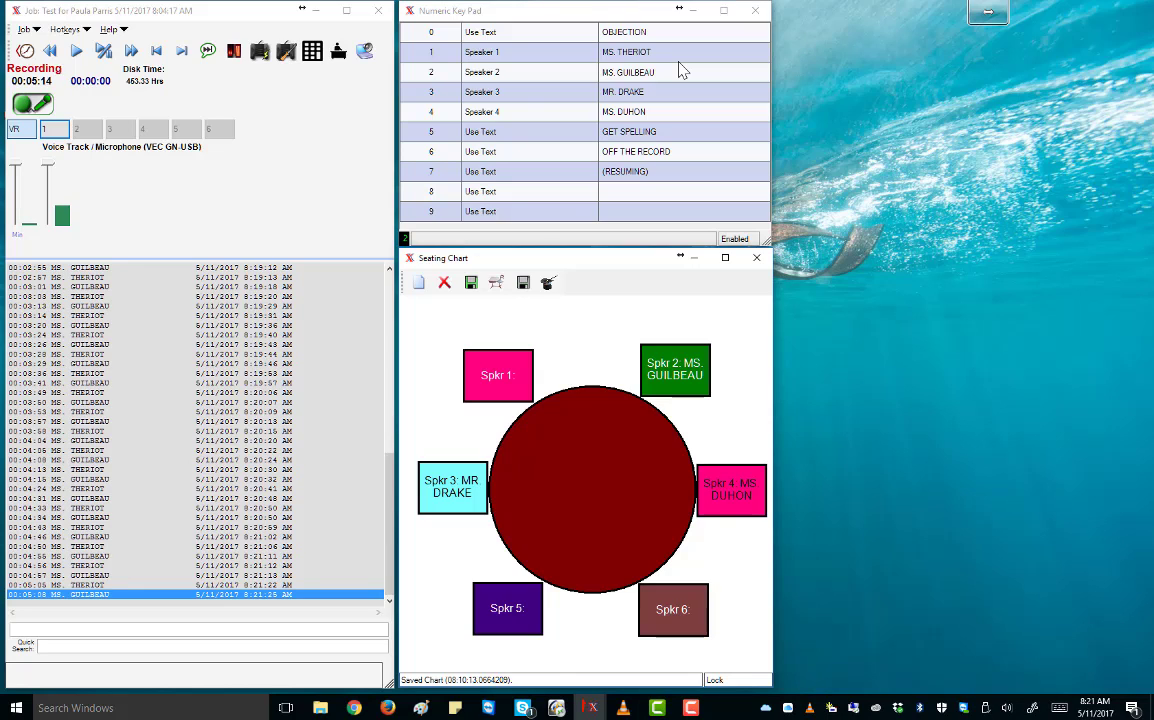
{"action": "key", "text": "KP_1"}
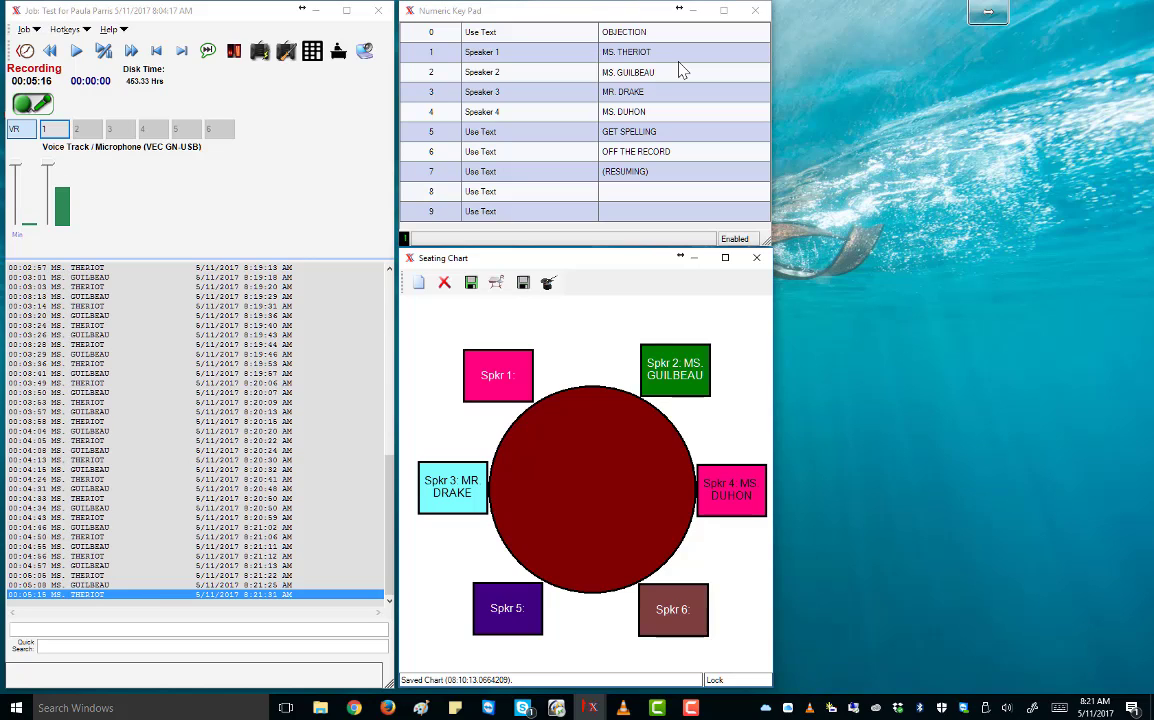
{"action": "key", "text": "KP_2"}
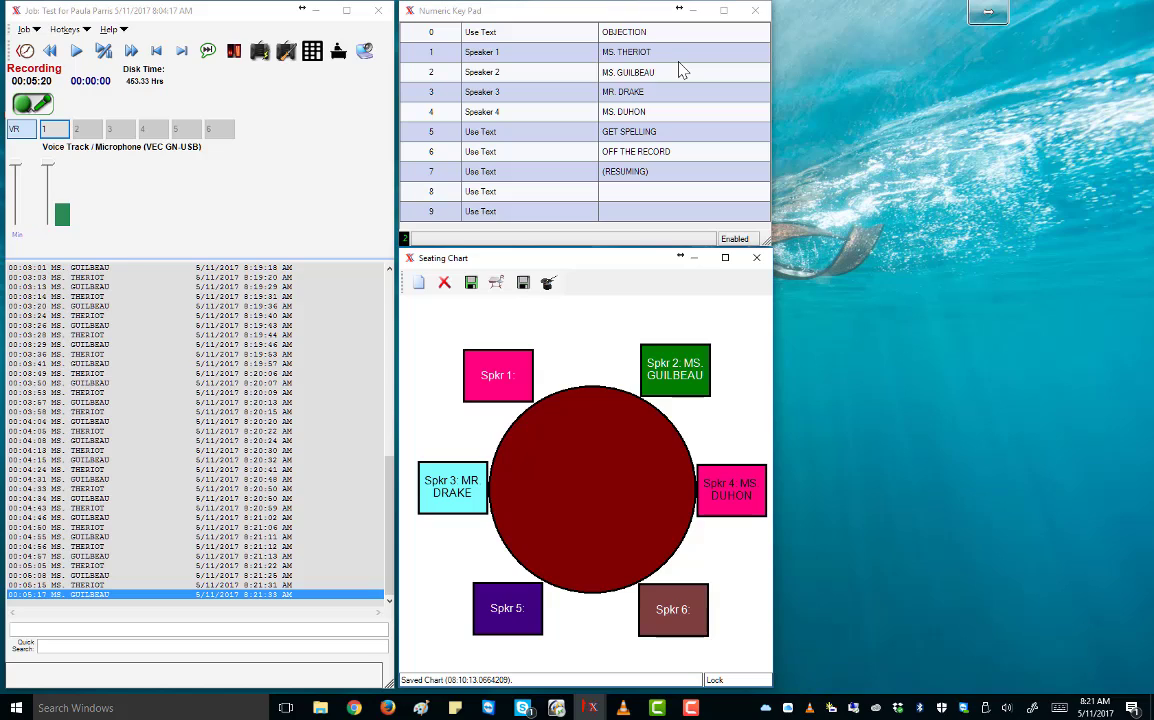
Select the Room Mic 1 channel and go back ten log entries to the Speaker 2 note at 00:04:34 while recording continues.
{"action": "left_click", "coordinate": [33, 106]}
{"action": "left_click", "coordinate": [55, 129]}
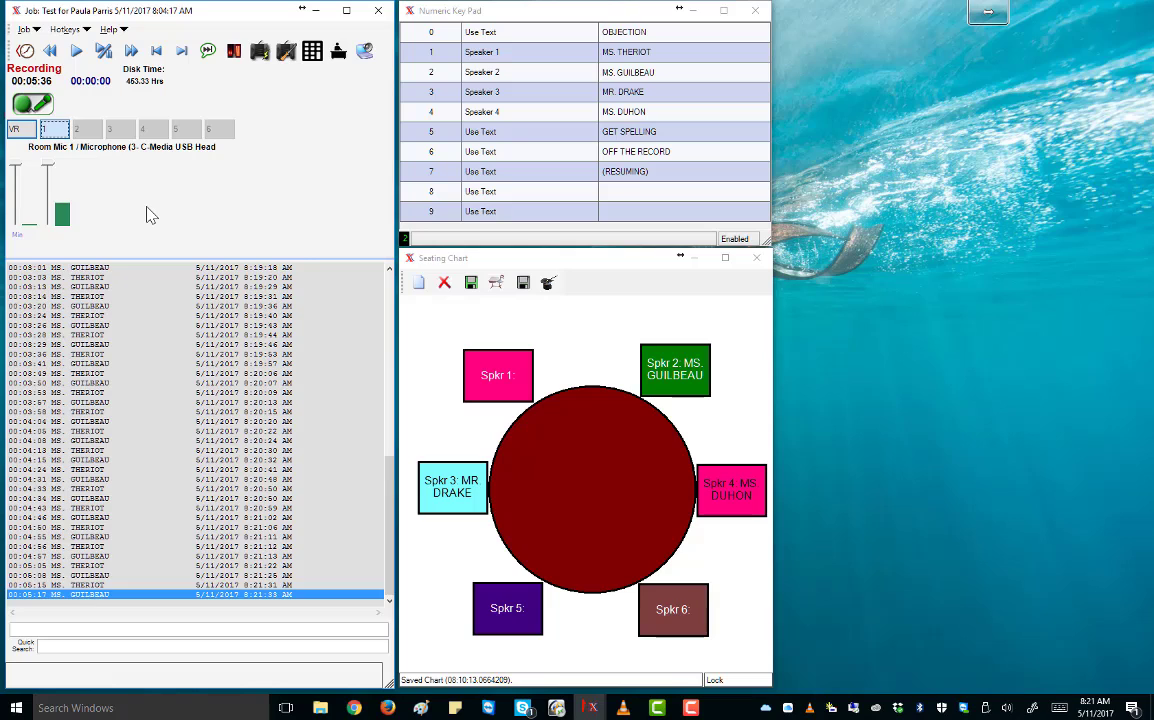
{"action": "key", "text": "Up"}
{"action": "key", "text": "Up"}
{"action": "key", "text": "Up"}
{"action": "key", "text": "Up"}
{"action": "key", "text": "Up"}
{"action": "key", "text": "Up"}
{"action": "key", "text": "Up"}
{"action": "key", "text": "Up"}
{"action": "key", "text": "Up"}
{"action": "key", "text": "Up"}
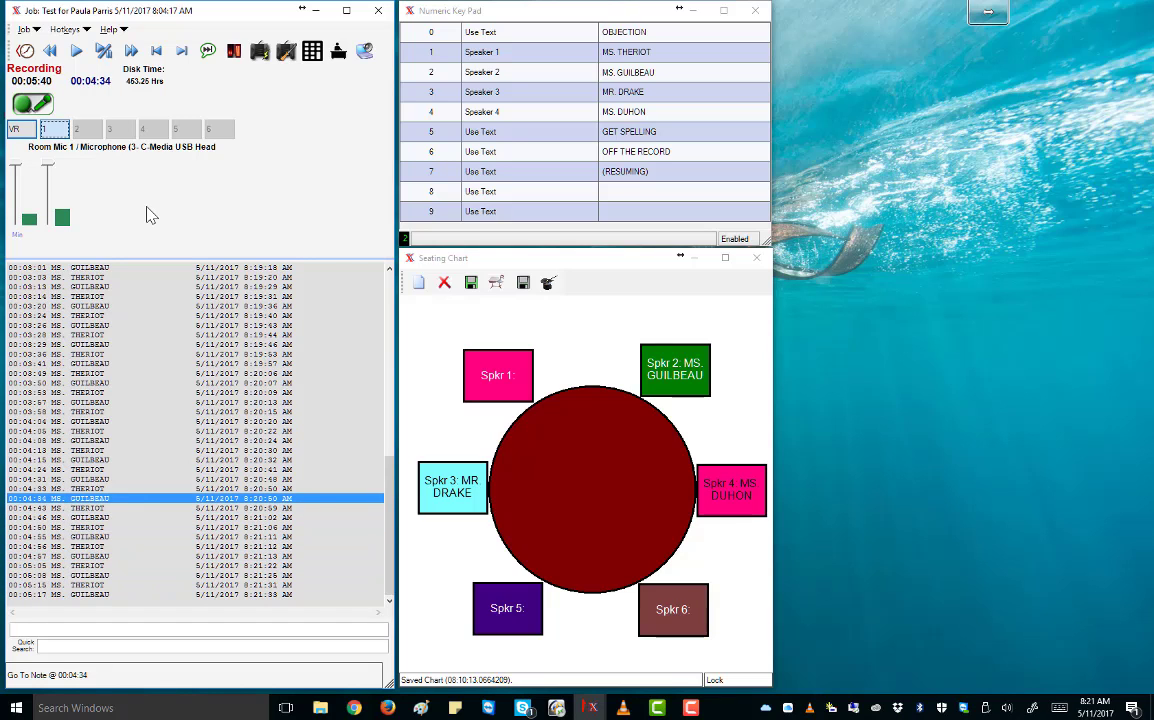